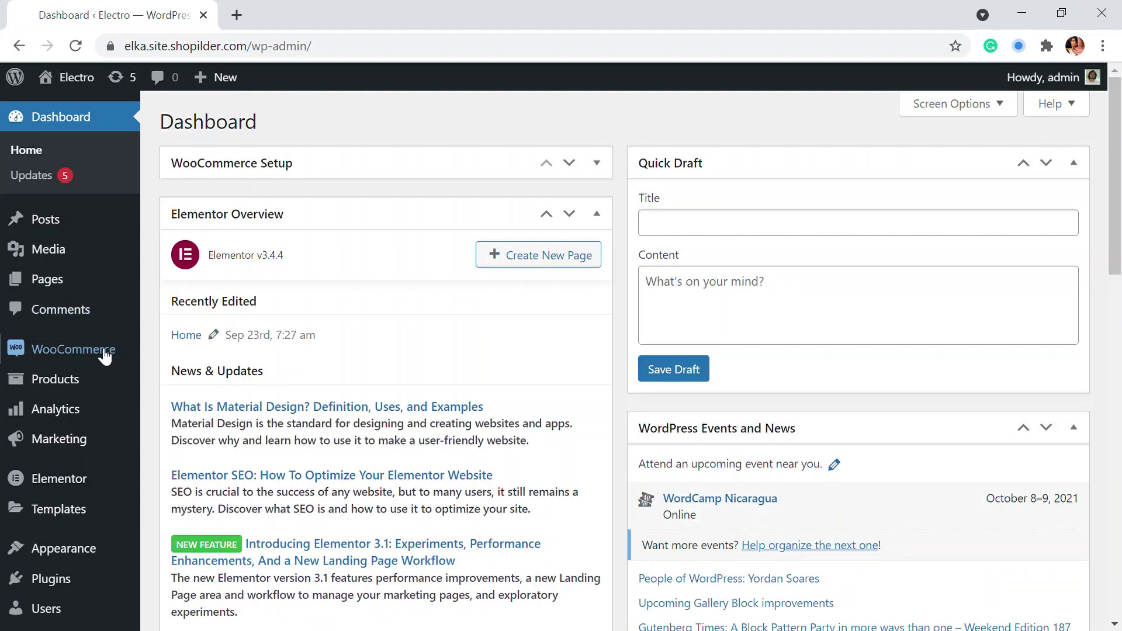
- Find the NotificationX plugin in the WordPress plugin directory, then install and activate it
{"action": "scroll", "coordinate": [94, 468], "scroll_direction": "down", "scroll_amount": 2}
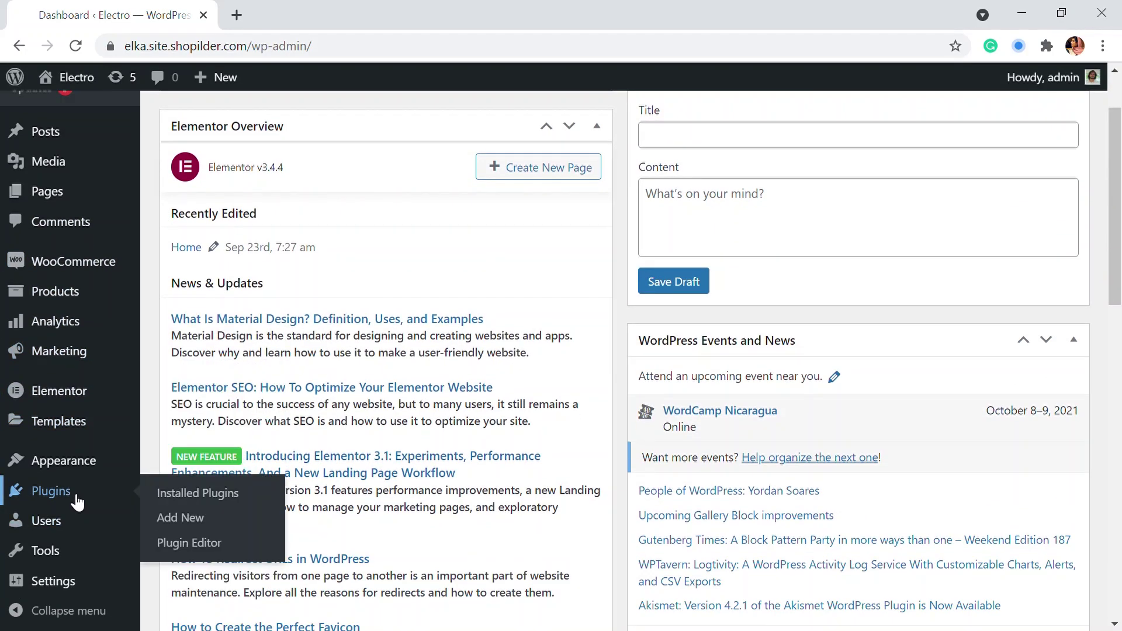
{"action": "left_click", "coordinate": [69, 493]}
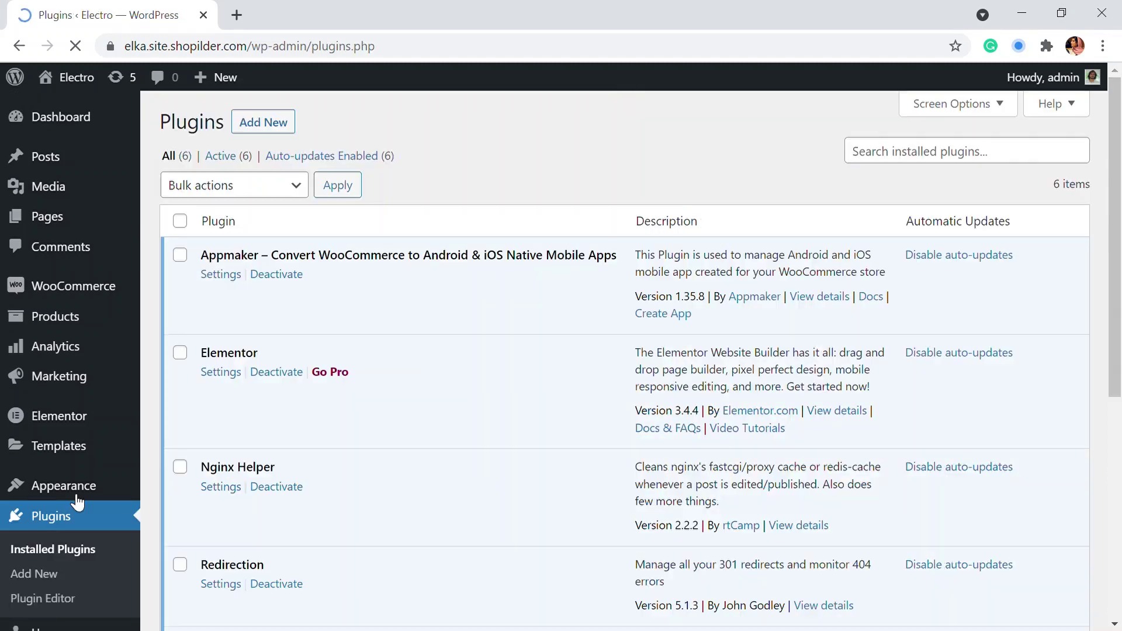
{"action": "left_click", "coordinate": [257, 137]}
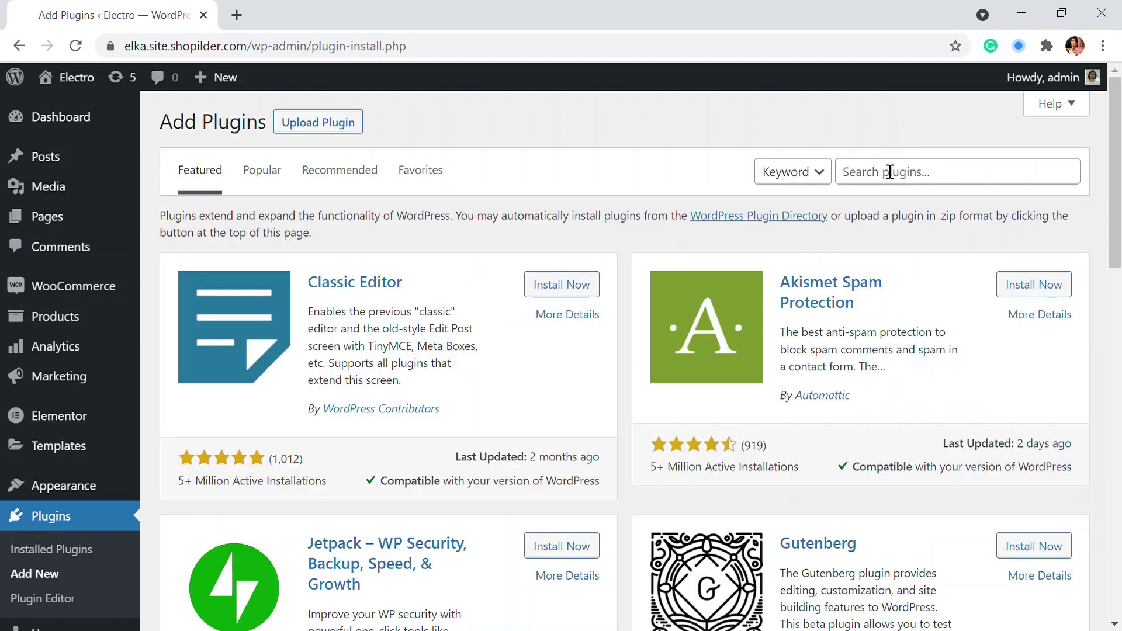
{"action": "left_click", "coordinate": [897, 173]}
{"action": "type", "text": "Notifica"}
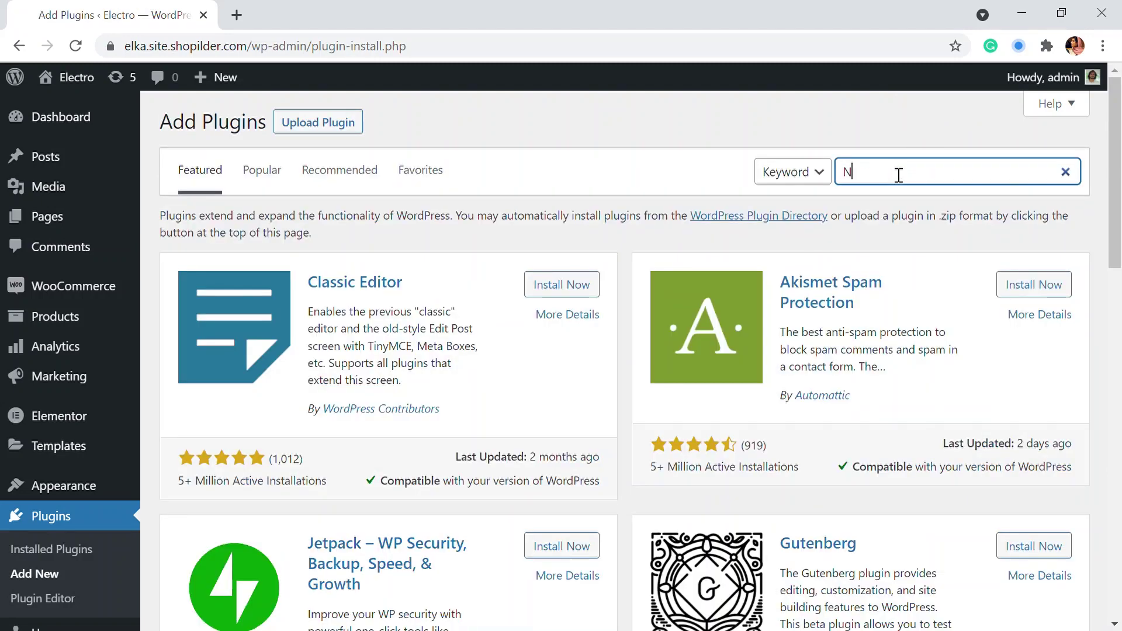
{"action": "type", "text": "tionX"}
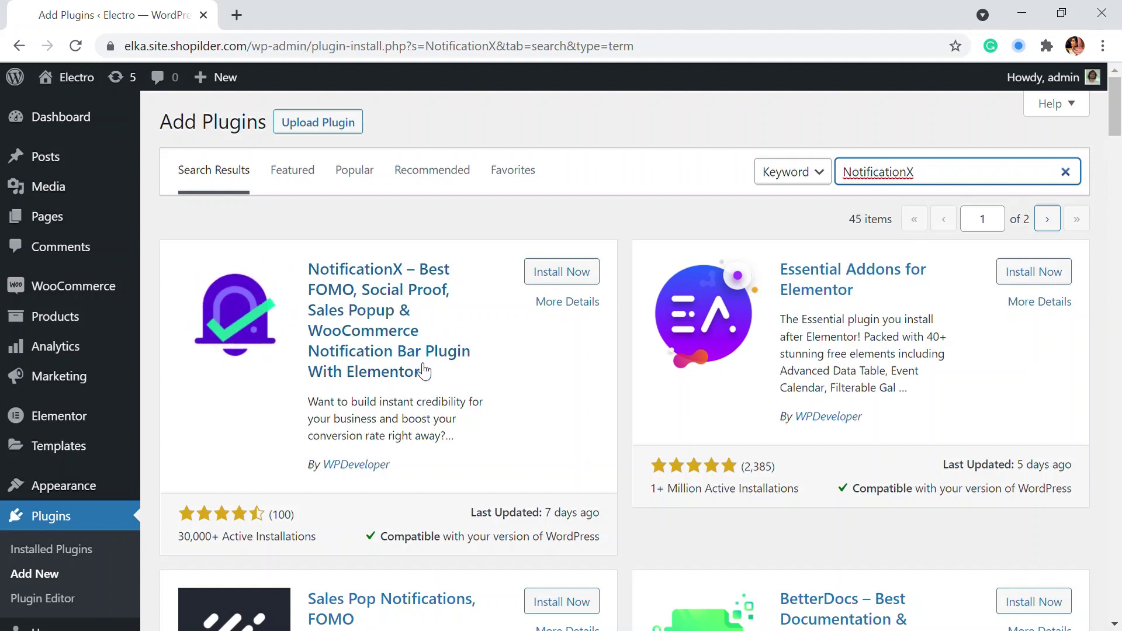
{"action": "left_click", "coordinate": [580, 281]}
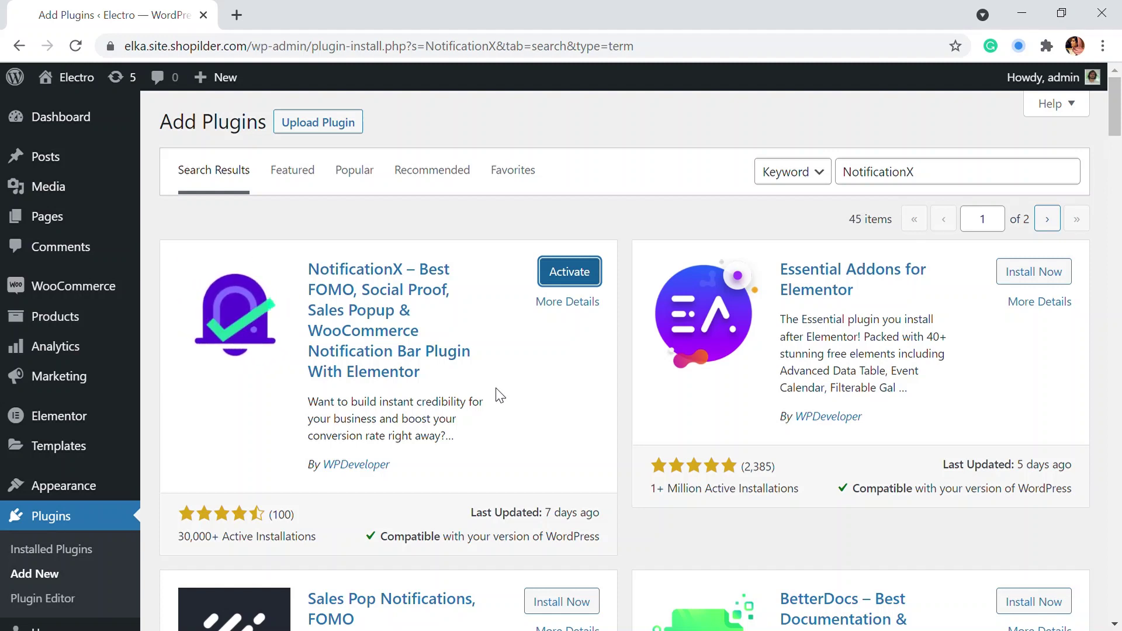
{"action": "left_click", "coordinate": [598, 271]}
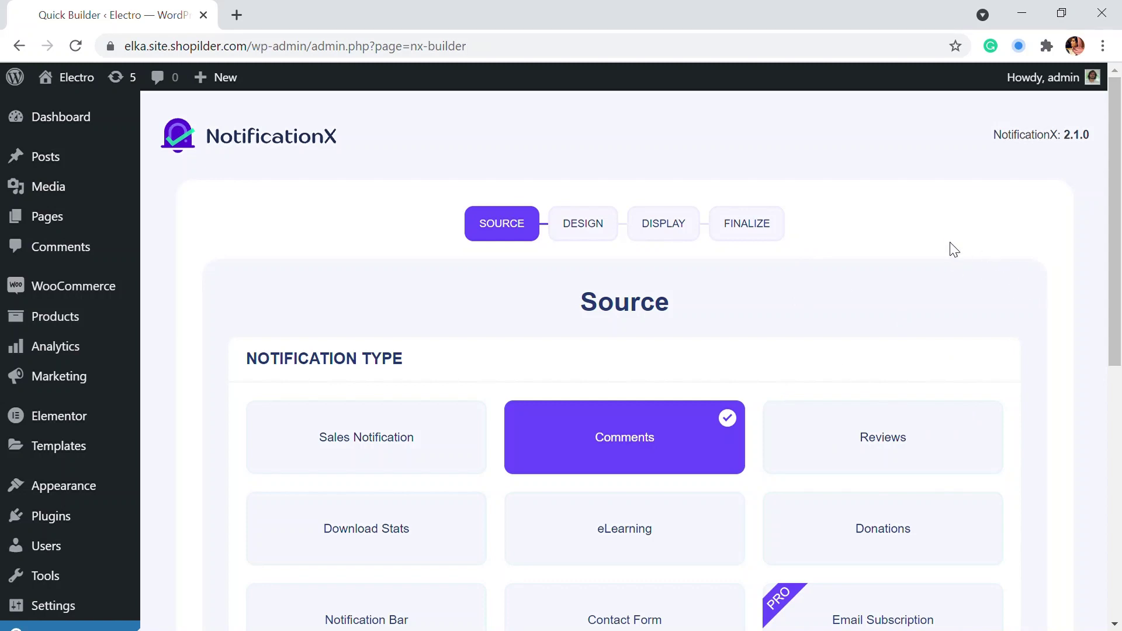
- Set the notification type to Sales Notification with WooCommerce as the source and proceed to the design stage
{"action": "scroll", "coordinate": [912, 245], "scroll_direction": "down", "scroll_amount": 1}
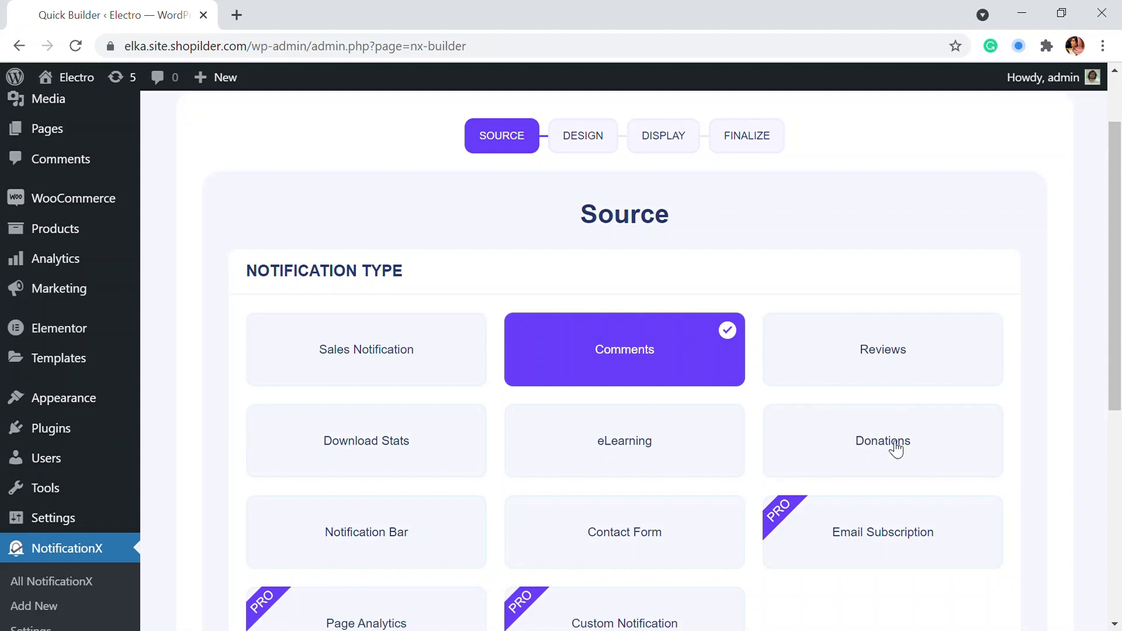
{"action": "scroll", "coordinate": [410, 441], "scroll_direction": "down", "scroll_amount": 1}
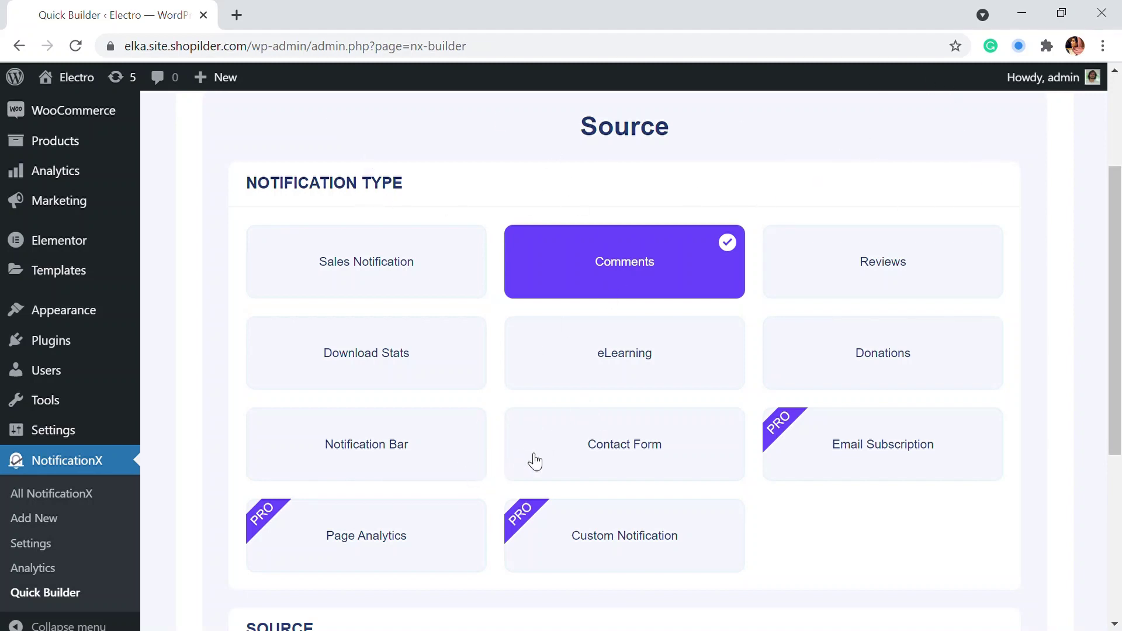
{"action": "scroll", "coordinate": [672, 424], "scroll_direction": "down", "scroll_amount": 1}
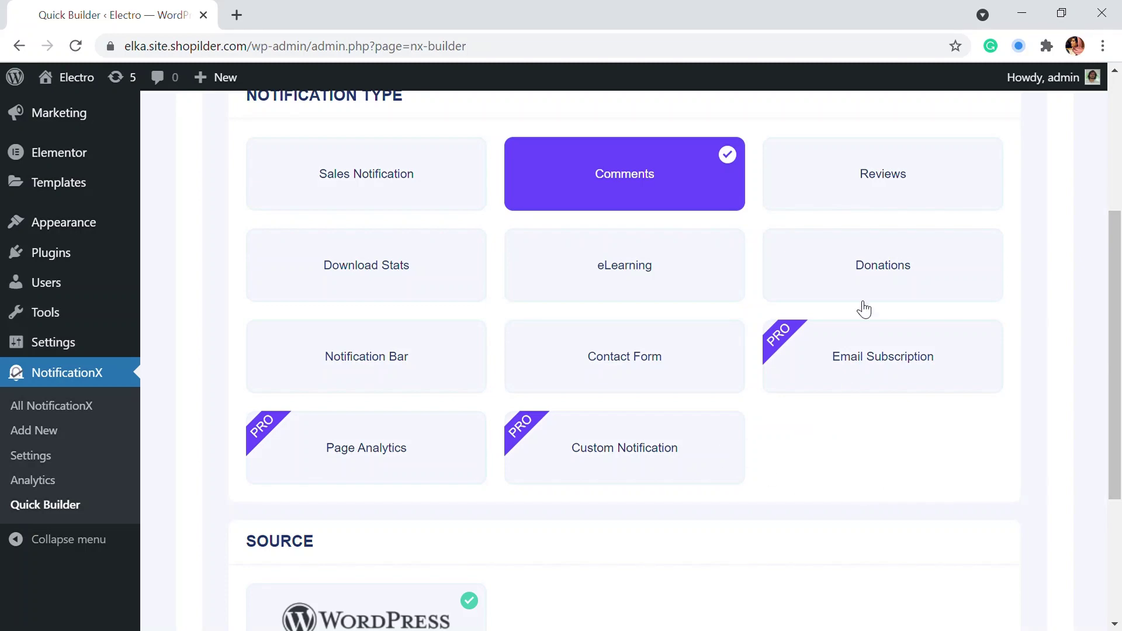
{"action": "left_click", "coordinate": [305, 187]}
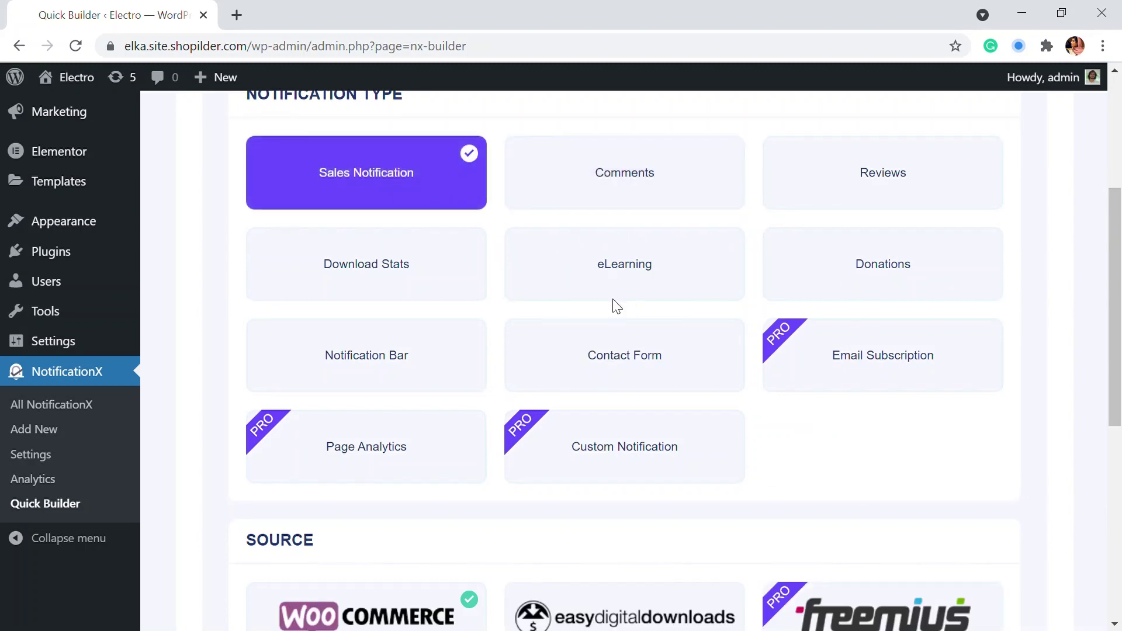
{"action": "scroll", "coordinate": [613, 303], "scroll_direction": "down", "scroll_amount": 8}
{"action": "scroll", "coordinate": [383, 208], "scroll_direction": "up", "scroll_amount": 1}
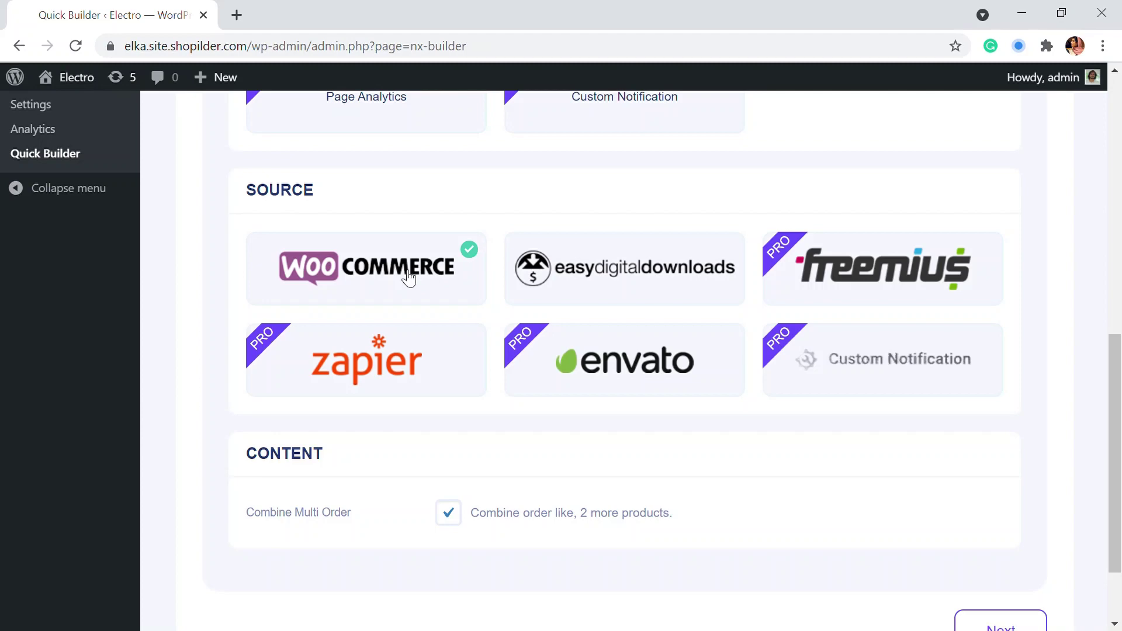
{"action": "scroll", "coordinate": [408, 275], "scroll_direction": "down", "scroll_amount": 1}
{"action": "left_click", "coordinate": [1024, 546]}
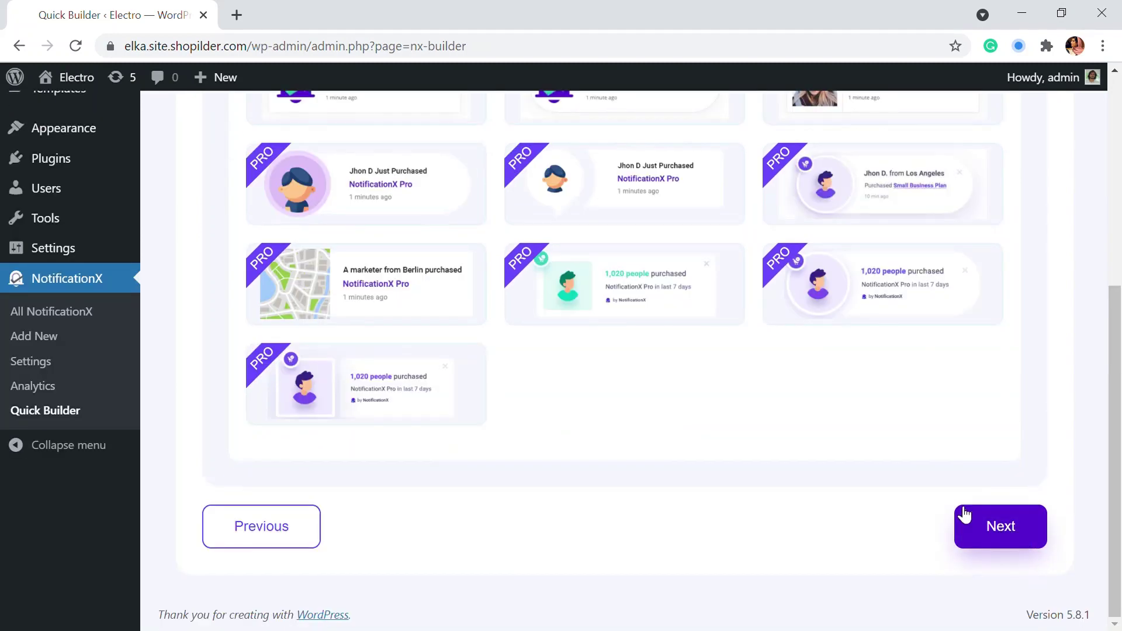
- Select the free rounded theme with the bell image for the notification and proceed to the display stage
{"action": "scroll", "coordinate": [690, 446], "scroll_direction": "down", "scroll_amount": 4}
{"action": "scroll", "coordinate": [586, 368], "scroll_direction": "up", "scroll_amount": 3}
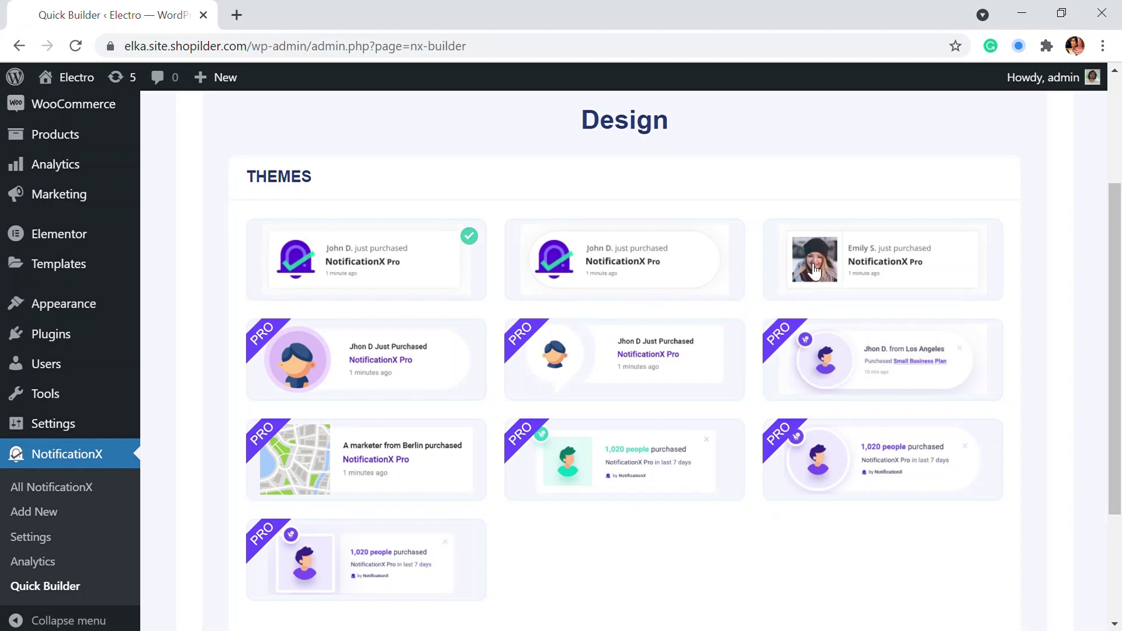
{"action": "left_click", "coordinate": [630, 290]}
{"action": "scroll", "coordinate": [690, 266], "scroll_direction": "down", "scroll_amount": 3}
{"action": "left_click", "coordinate": [992, 549]}
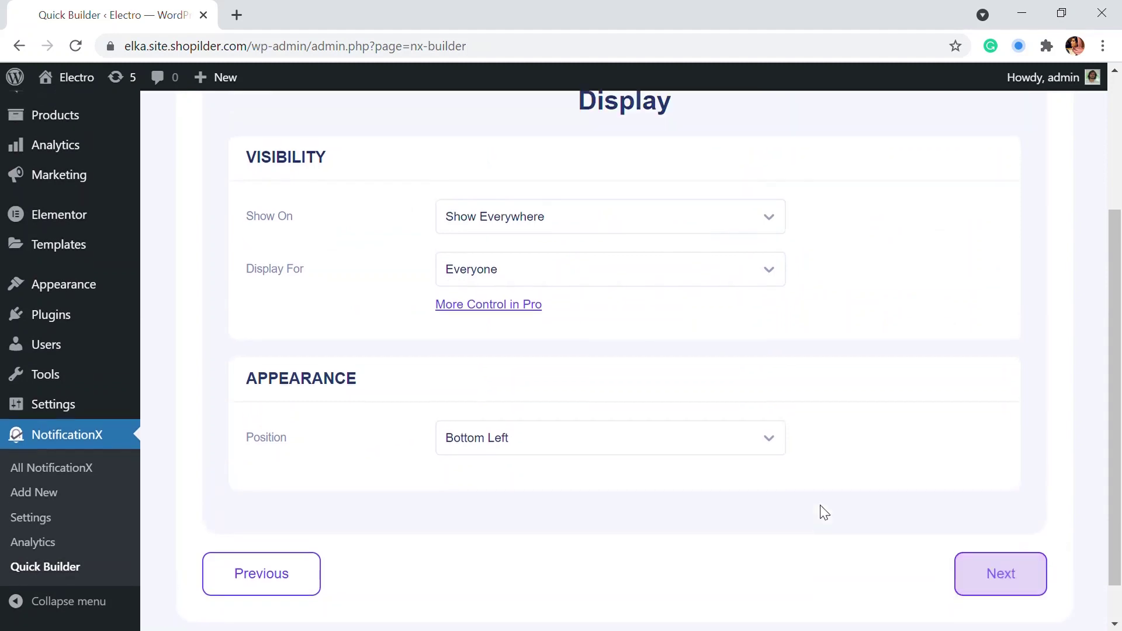
- Set the notification's visibility to Show On Selected with Front page as the location
{"action": "scroll", "coordinate": [689, 464], "scroll_direction": "up", "scroll_amount": 3}
{"action": "scroll", "coordinate": [646, 388], "scroll_direction": "down", "scroll_amount": 1}
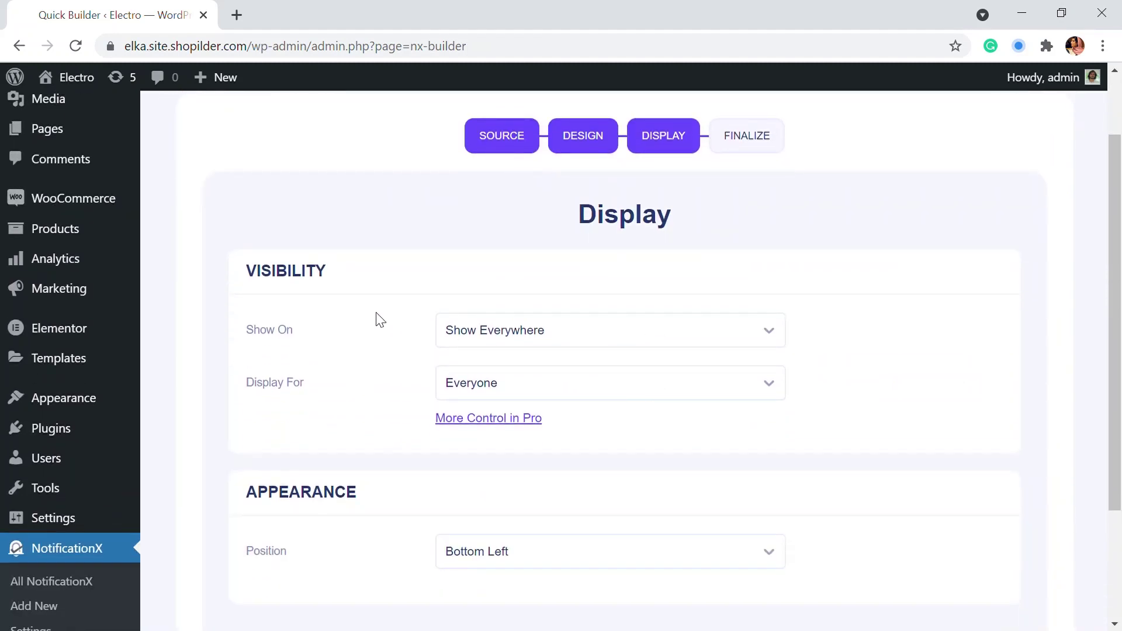
{"action": "left_click", "coordinate": [531, 336]}
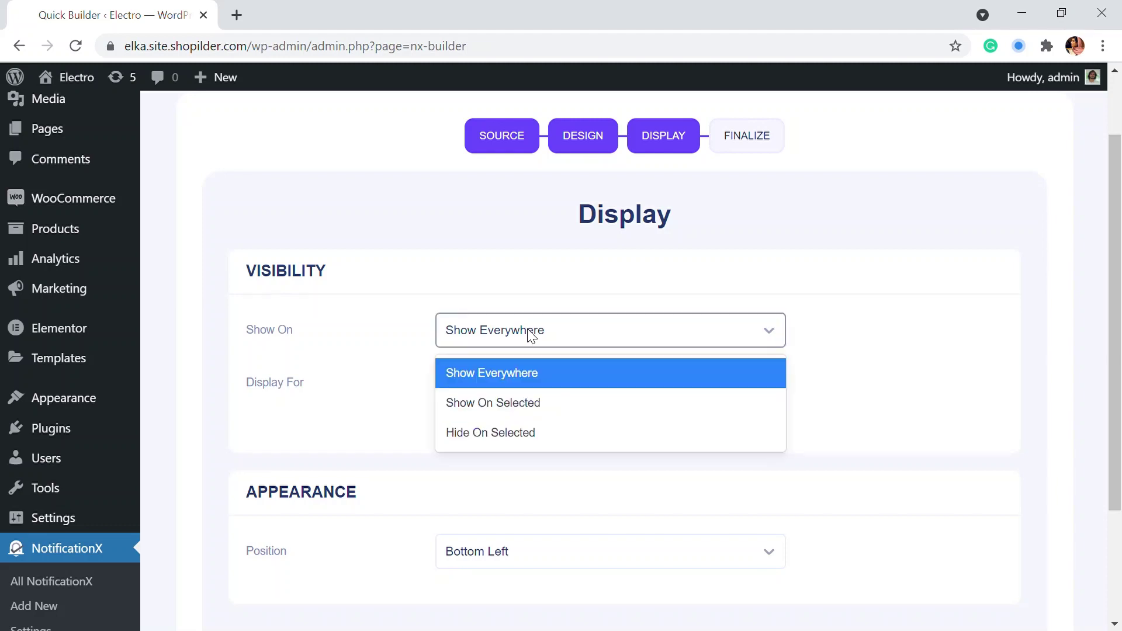
{"action": "left_click", "coordinate": [560, 405]}
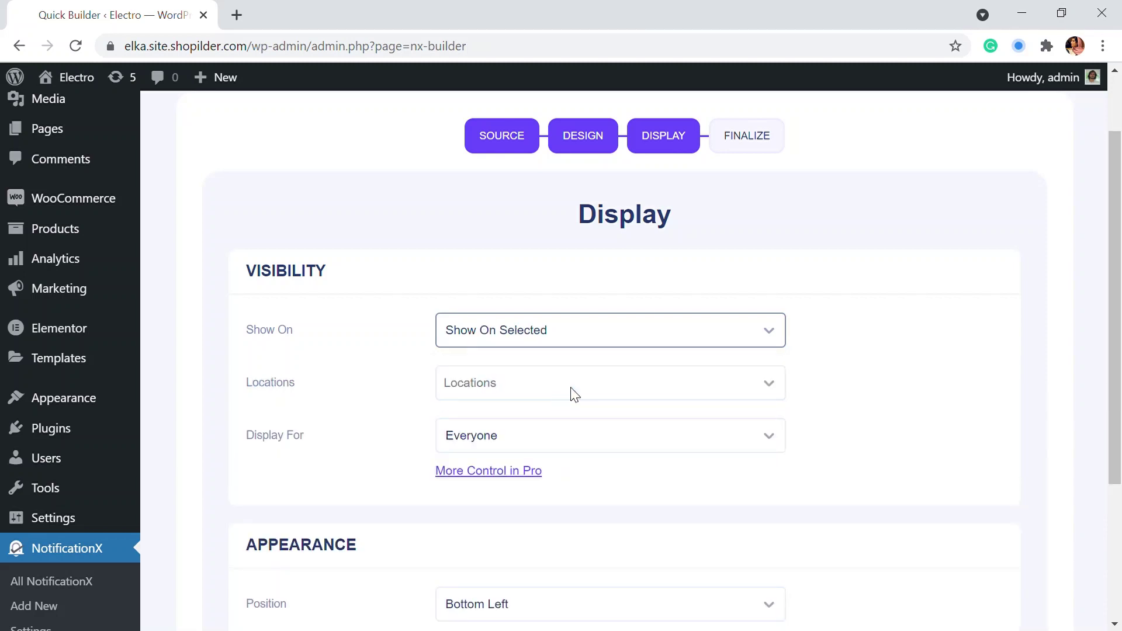
{"action": "left_click", "coordinate": [541, 391]}
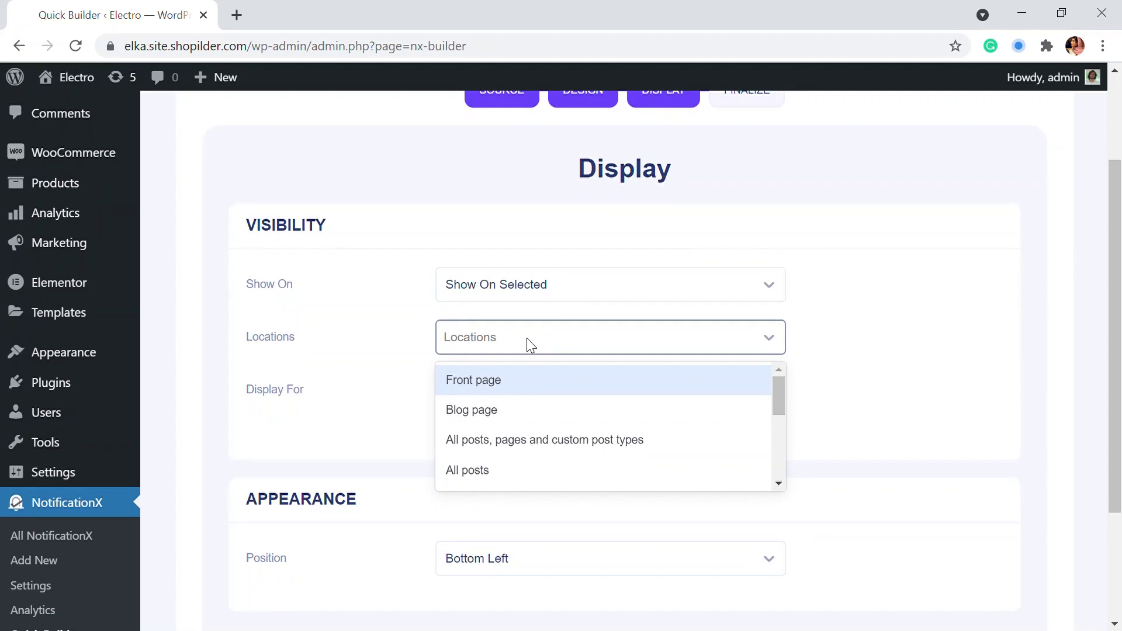
{"action": "left_click", "coordinate": [510, 386]}
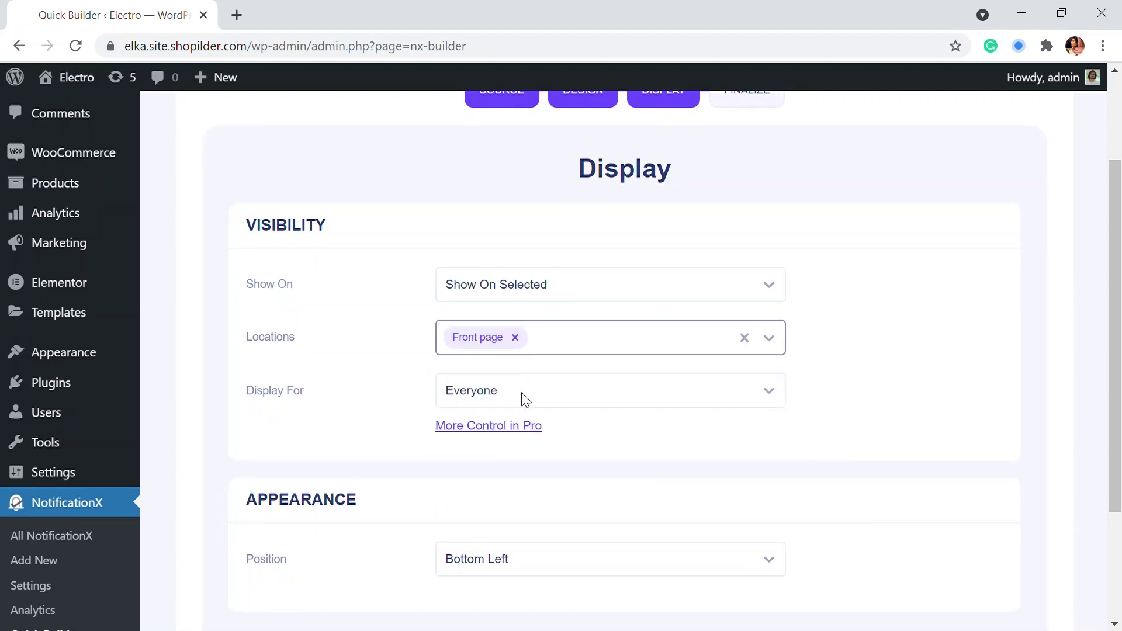
{"action": "left_click", "coordinate": [570, 339]}
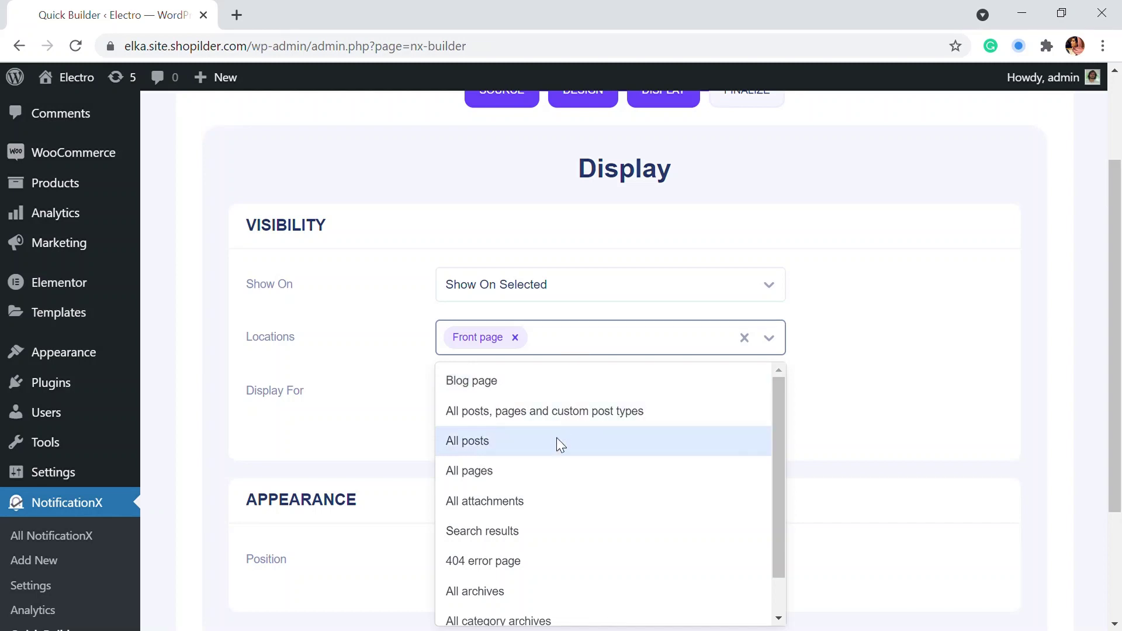
{"action": "scroll", "coordinate": [577, 518], "scroll_direction": "down", "scroll_amount": 1}
{"action": "scroll", "coordinate": [562, 421], "scroll_direction": "up", "scroll_amount": 1}
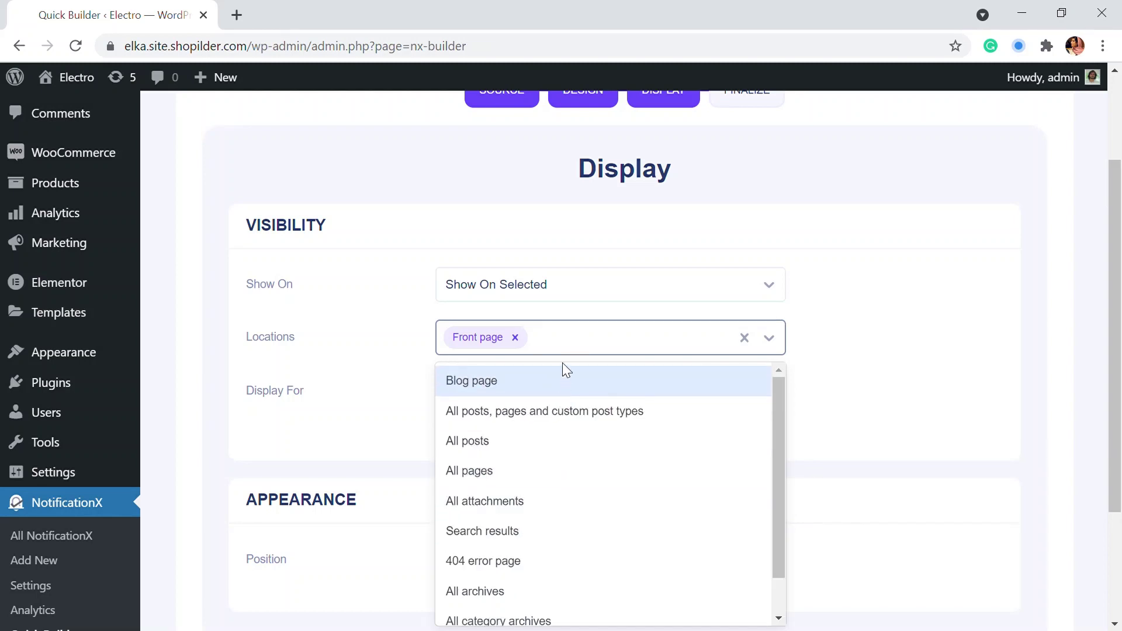
{"action": "left_click", "coordinate": [590, 350]}
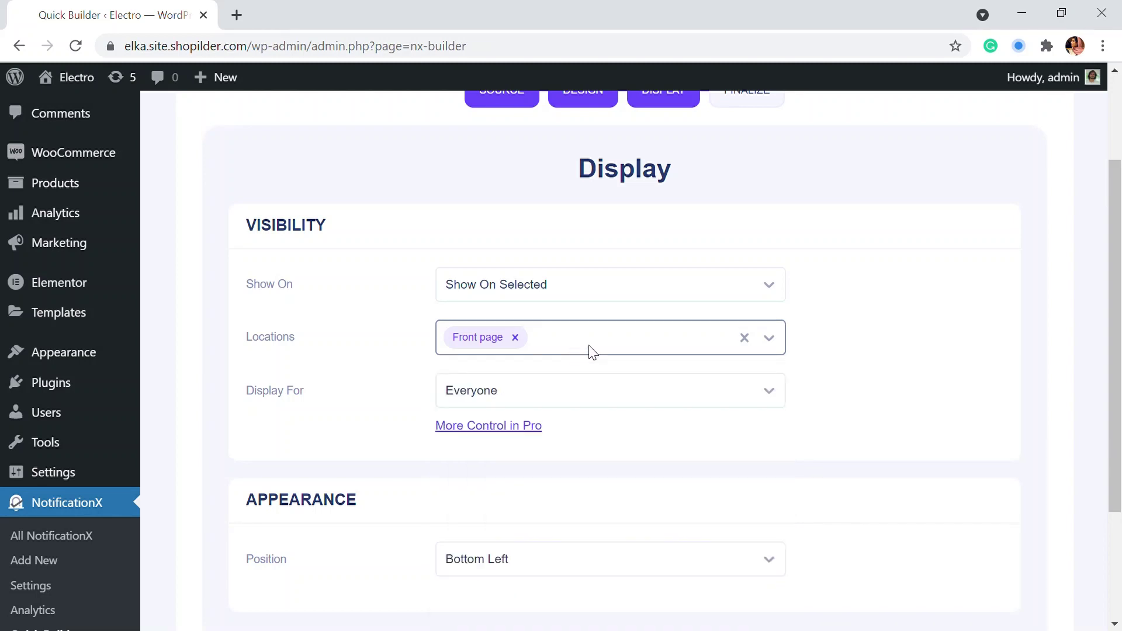
- Set the notification's Display For option to Everyone
{"action": "left_click", "coordinate": [585, 397]}
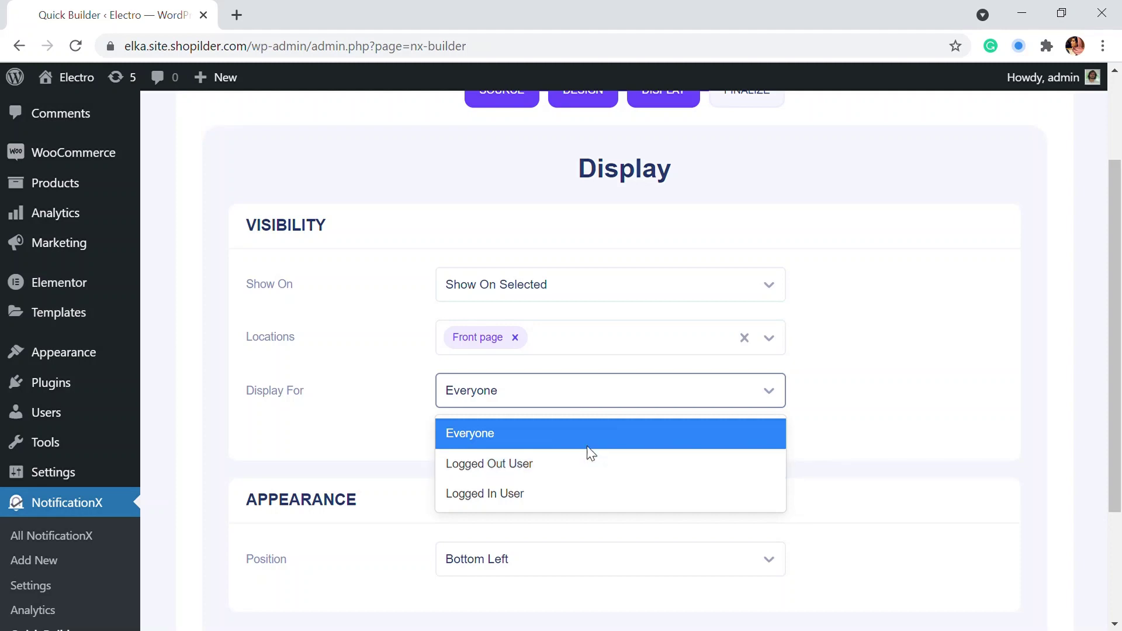
{"action": "left_click", "coordinate": [509, 457]}
{"action": "left_click", "coordinate": [547, 396]}
{"action": "left_click", "coordinate": [514, 431]}
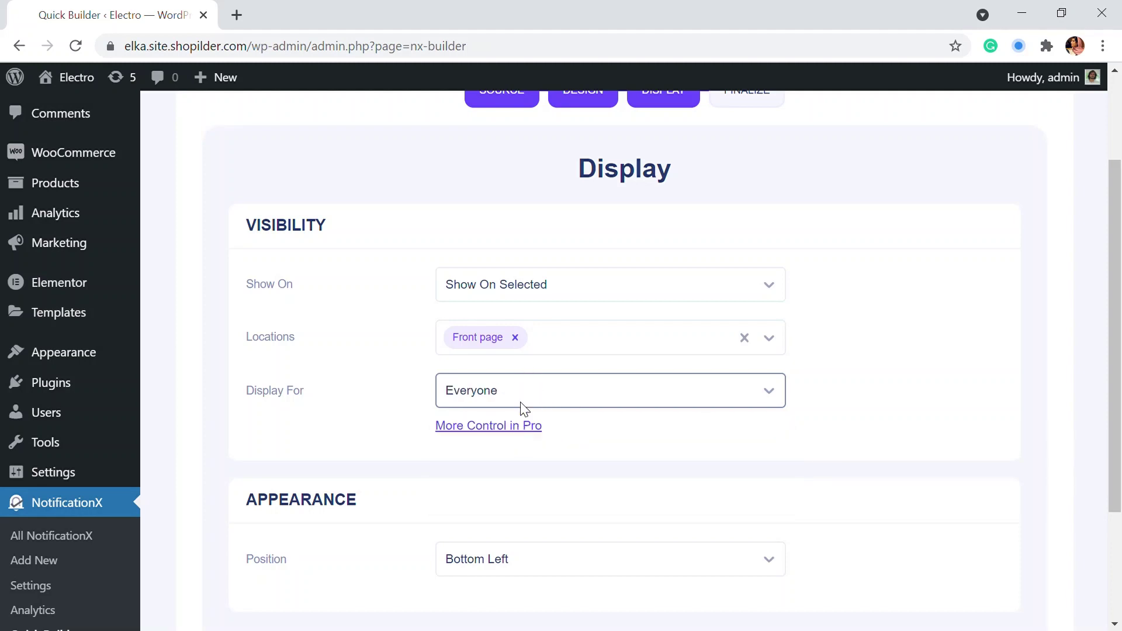
- Set the notification's position to Bottom Left and publish the sales notification
{"action": "scroll", "coordinate": [594, 402], "scroll_direction": "down", "scroll_amount": 1}
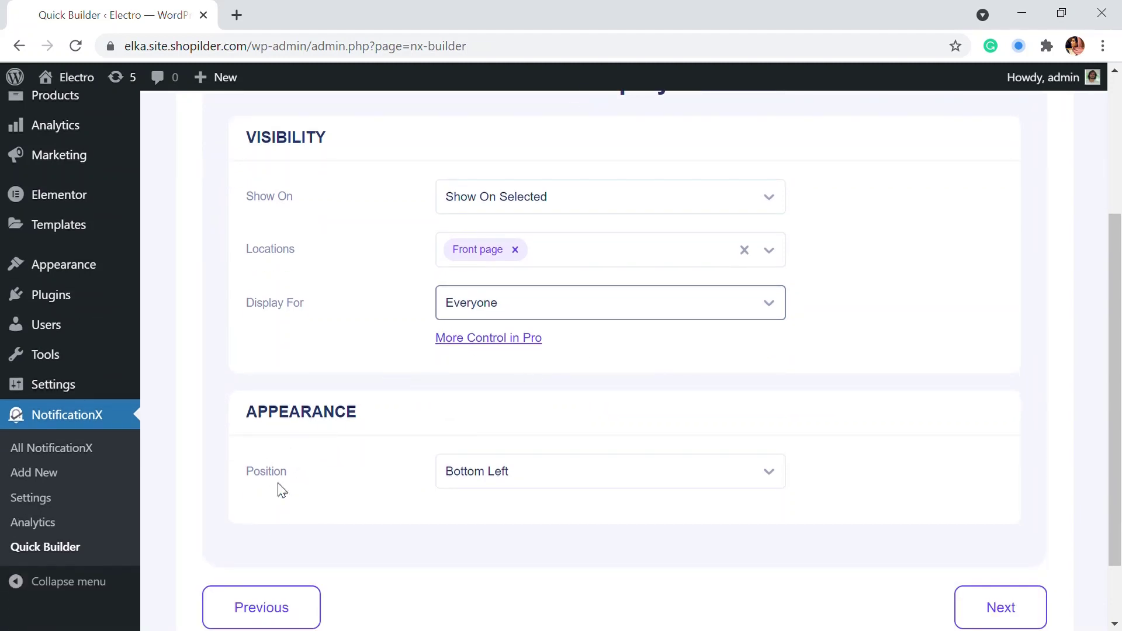
{"action": "left_click", "coordinate": [515, 475]}
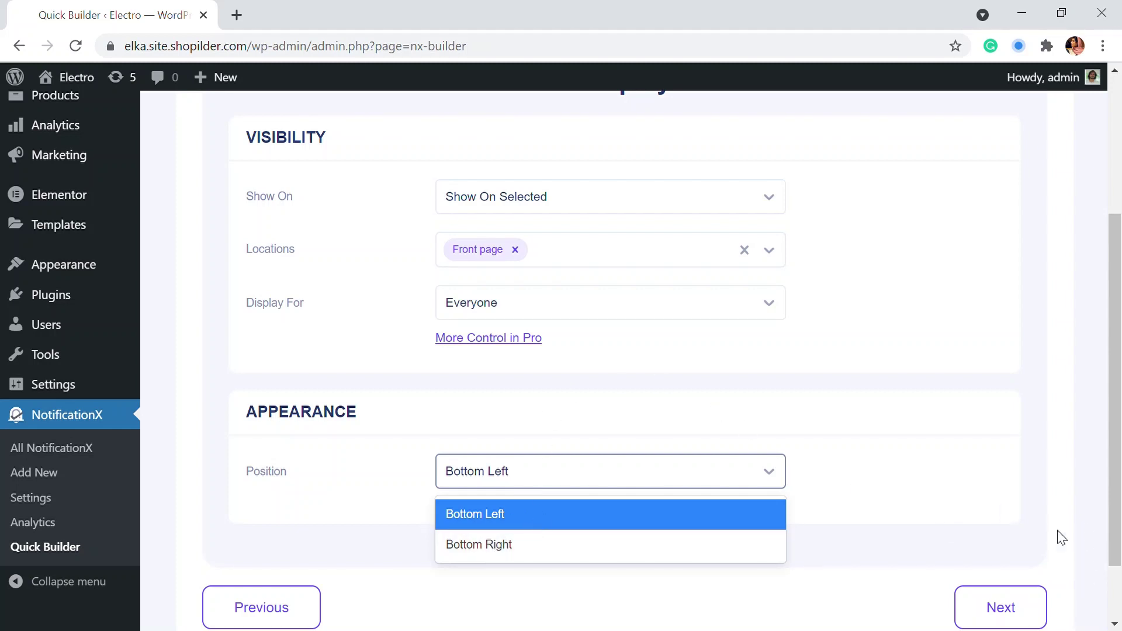
{"action": "left_click", "coordinate": [468, 531]}
{"action": "left_click", "coordinate": [987, 603]}
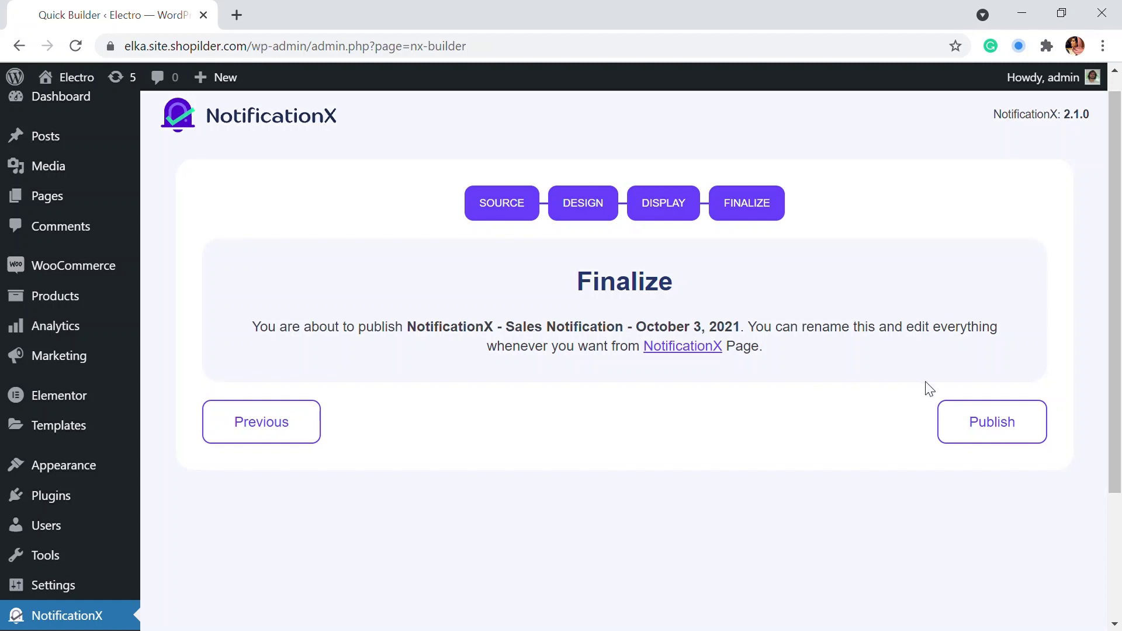
{"action": "left_click", "coordinate": [992, 422]}
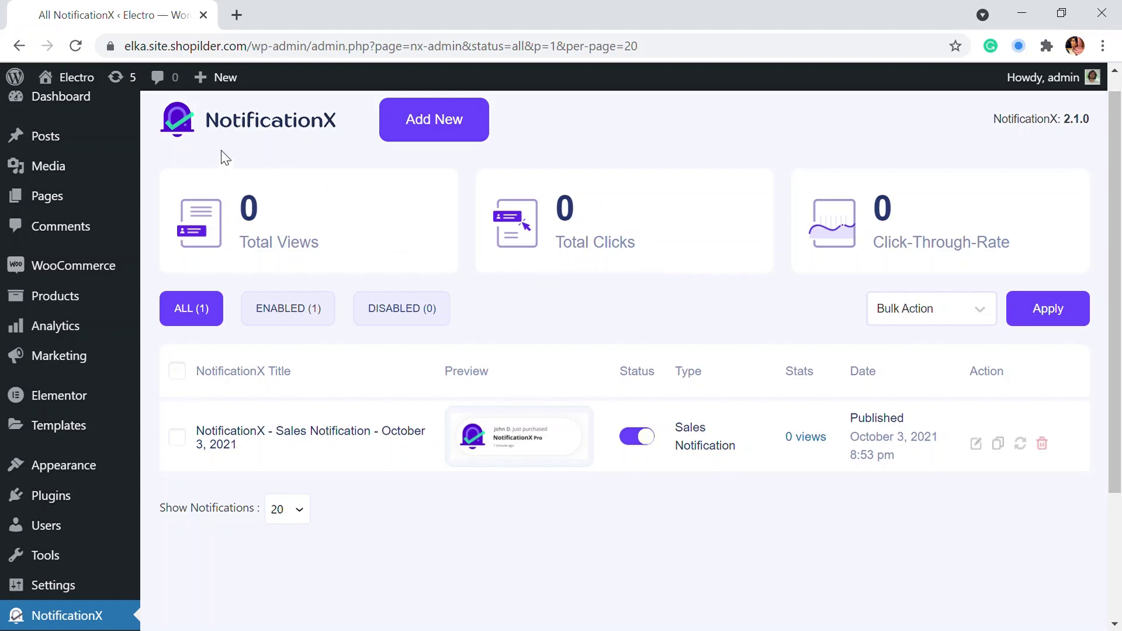
- Open the live Electro site in a new browser tab to check the published notification on the front page
{"action": "scroll", "coordinate": [7, 517], "scroll_direction": "down", "scroll_amount": 3}
{"action": "scroll", "coordinate": [296, 493], "scroll_direction": "up", "scroll_amount": 3}
{"action": "mouse_move", "coordinate": [70, 78]}
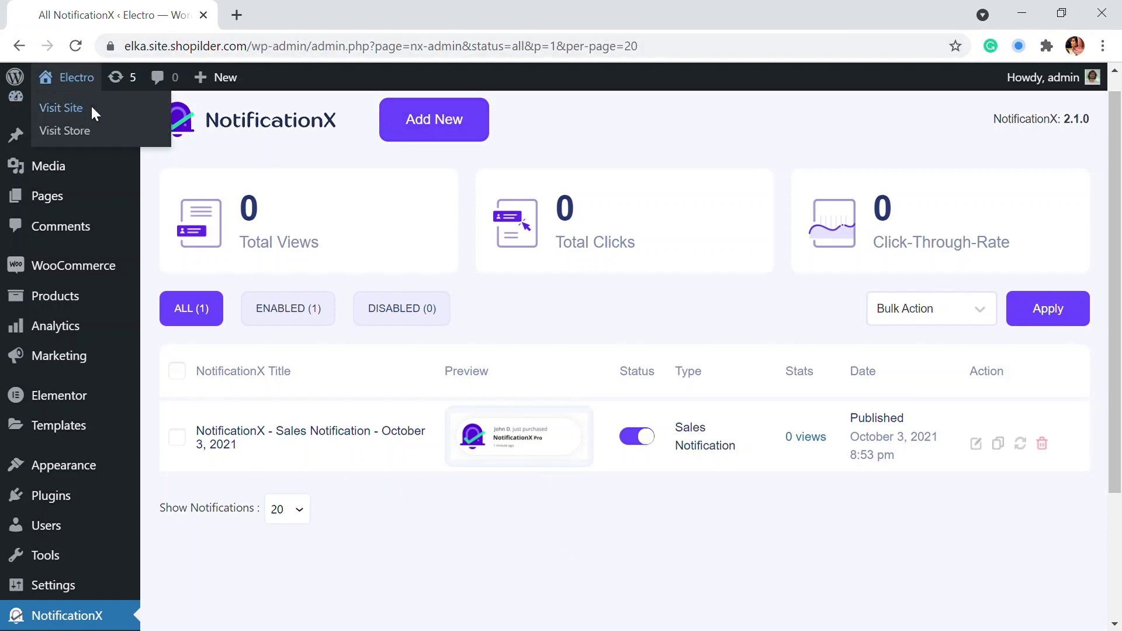
{"action": "middle_click", "coordinate": [88, 108]}
{"action": "left_click", "coordinate": [295, 16]}
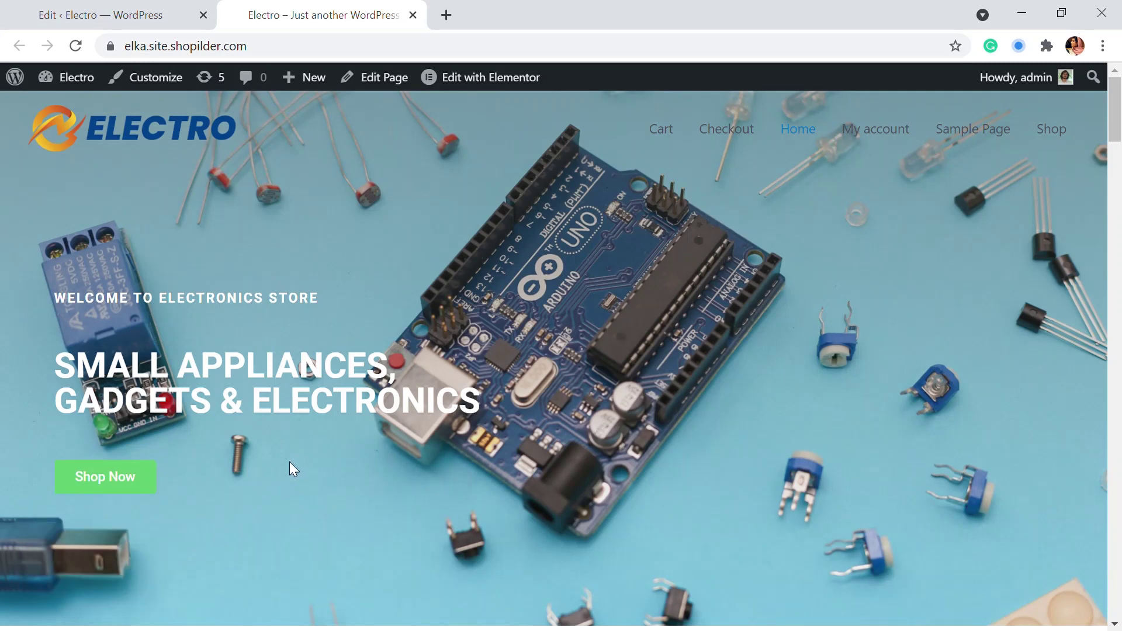
- Switch back to the WordPress admin and open the published sales notification for editing
{"action": "left_click", "coordinate": [111, 18]}
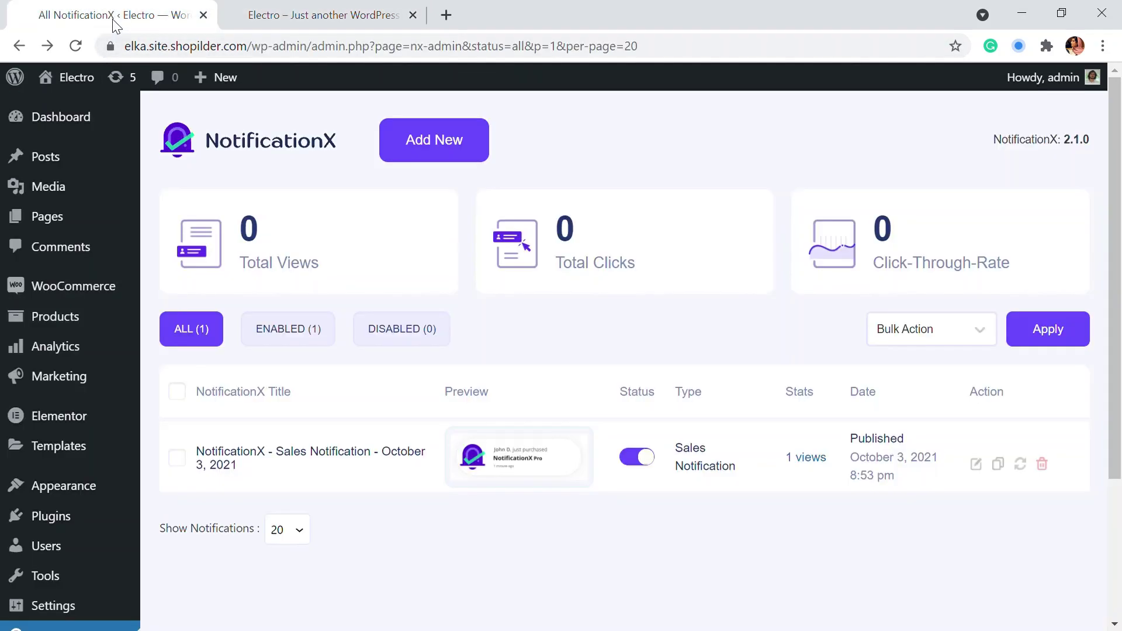
{"action": "left_click", "coordinate": [300, 457]}
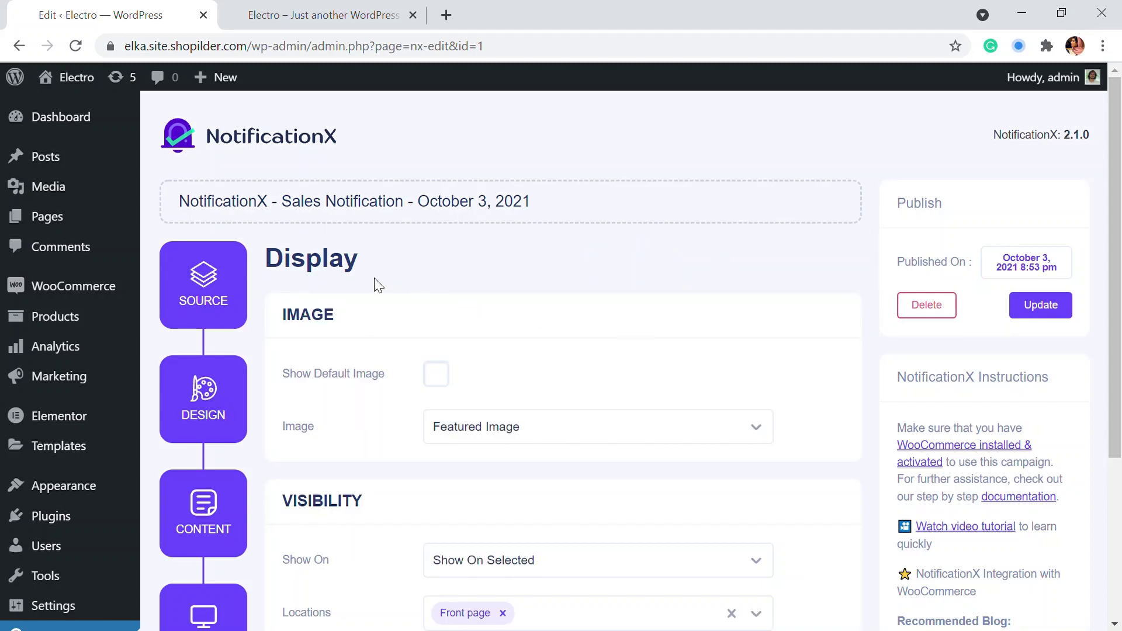
{"action": "scroll", "coordinate": [333, 345], "scroll_direction": "down", "scroll_amount": 4}
{"action": "scroll", "coordinate": [333, 345], "scroll_direction": "up", "scroll_amount": 4}
- Review the sales notification's Source, Design and Content settings
{"action": "left_click", "coordinate": [218, 287]}
{"action": "scroll", "coordinate": [401, 308], "scroll_direction": "down", "scroll_amount": 3}
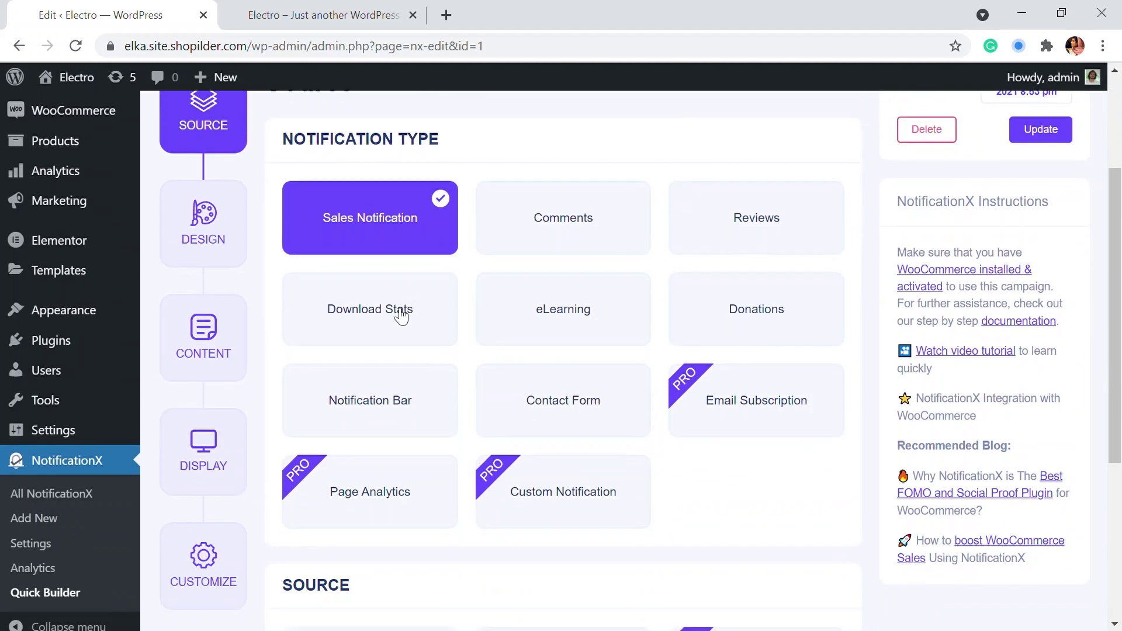
{"action": "left_click", "coordinate": [232, 252]}
{"action": "left_click", "coordinate": [228, 340]}
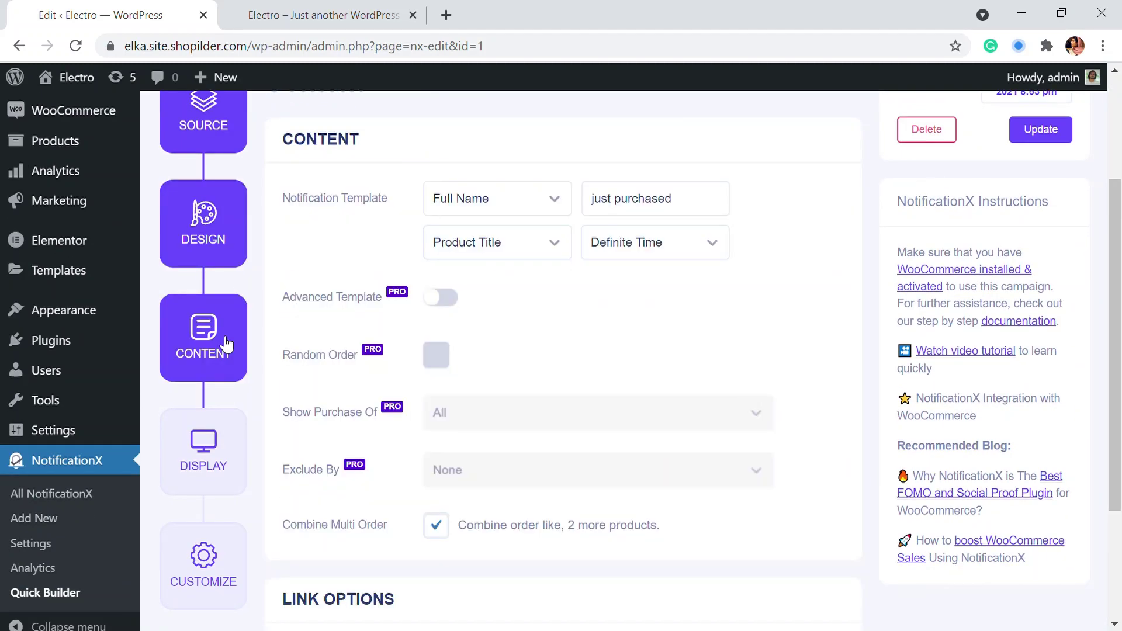
{"action": "scroll", "coordinate": [479, 269], "scroll_direction": "up", "scroll_amount": 3}
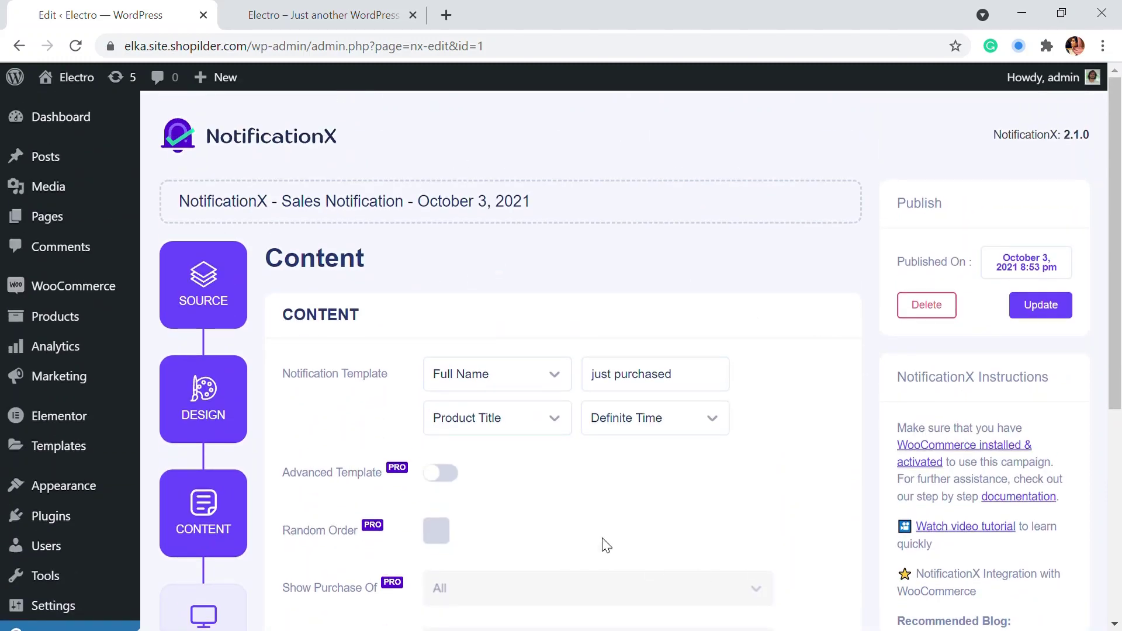
{"action": "scroll", "coordinate": [698, 384], "scroll_direction": "down", "scroll_amount": 3}
{"action": "scroll", "coordinate": [525, 297], "scroll_direction": "up", "scroll_amount": 2}
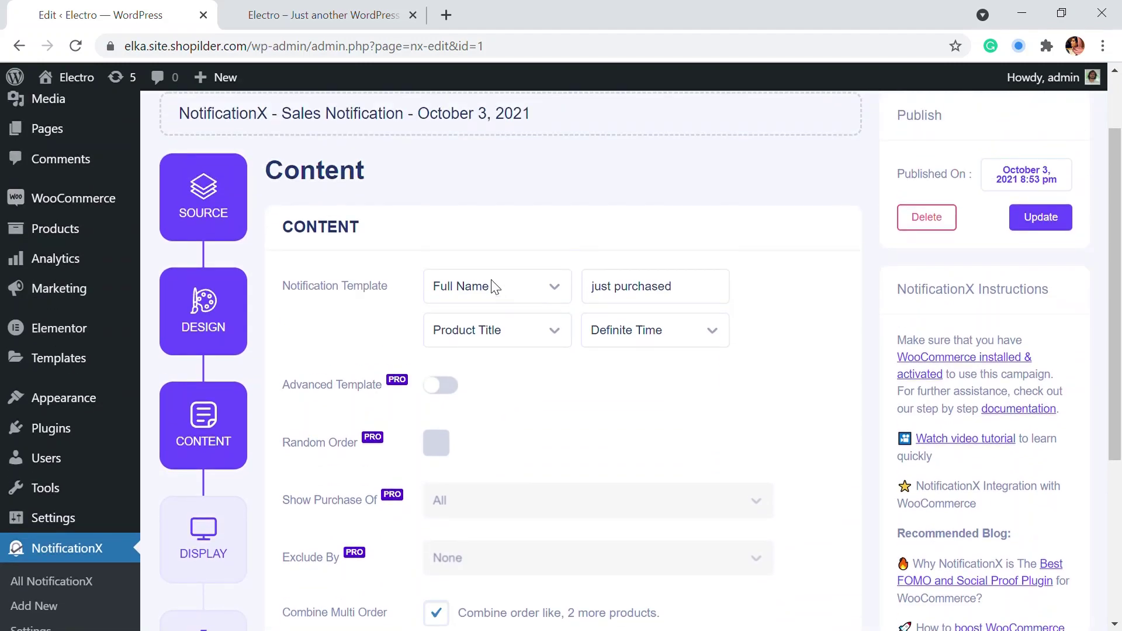
- Examine the Notification Template choices for the buyer's name, product title and purchase time in the Content settings
{"action": "left_click", "coordinate": [496, 289]}
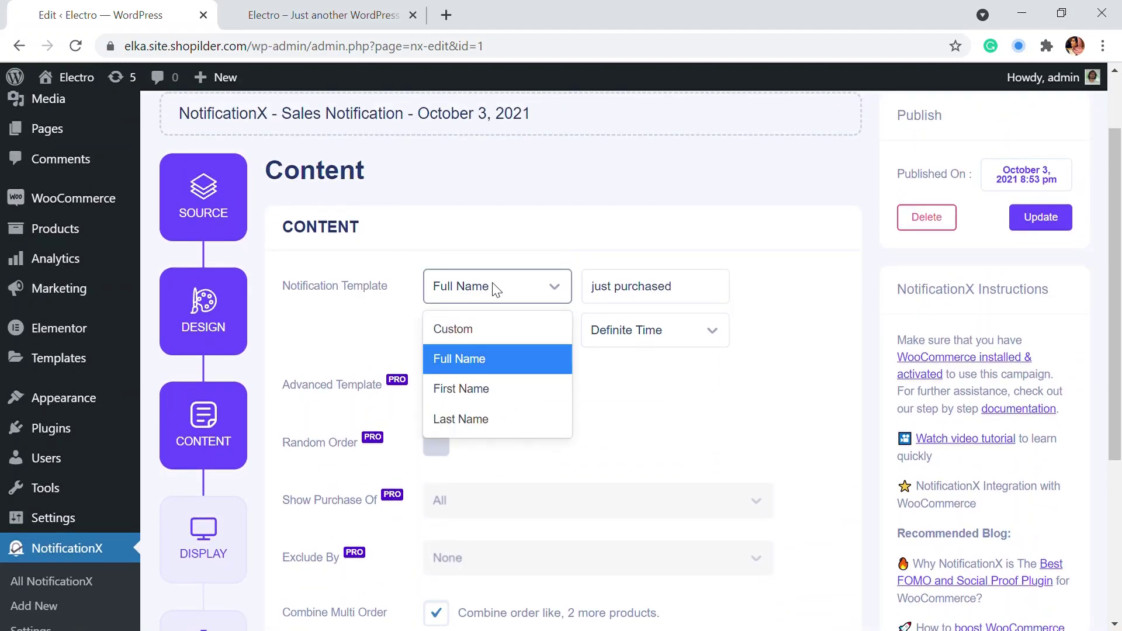
{"action": "left_click", "coordinate": [496, 290]}
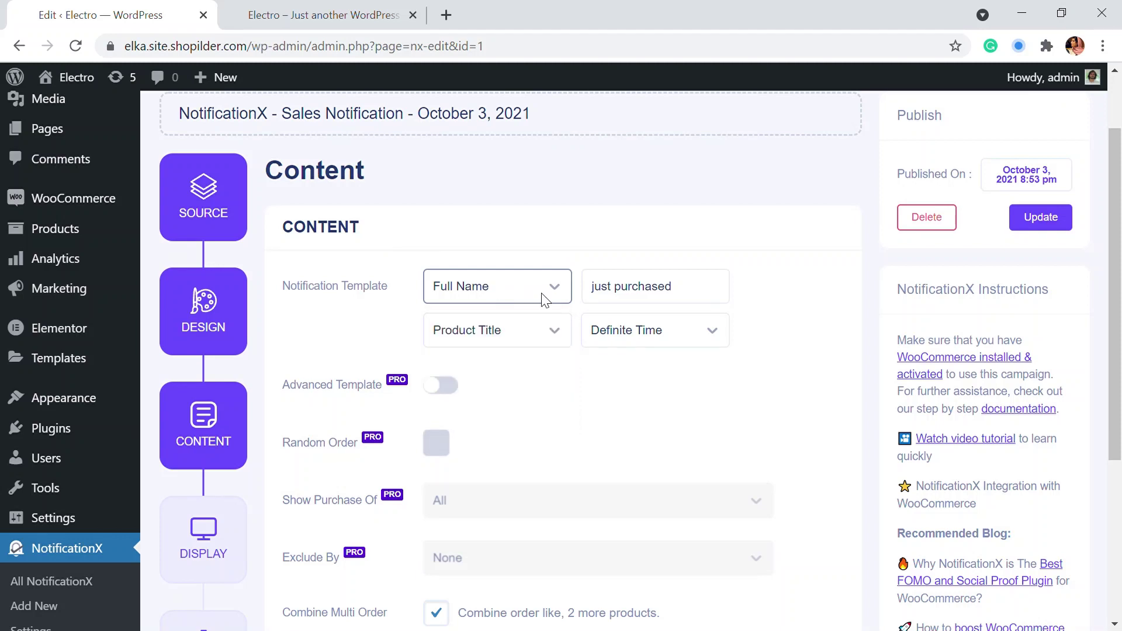
{"action": "left_click", "coordinate": [523, 287]}
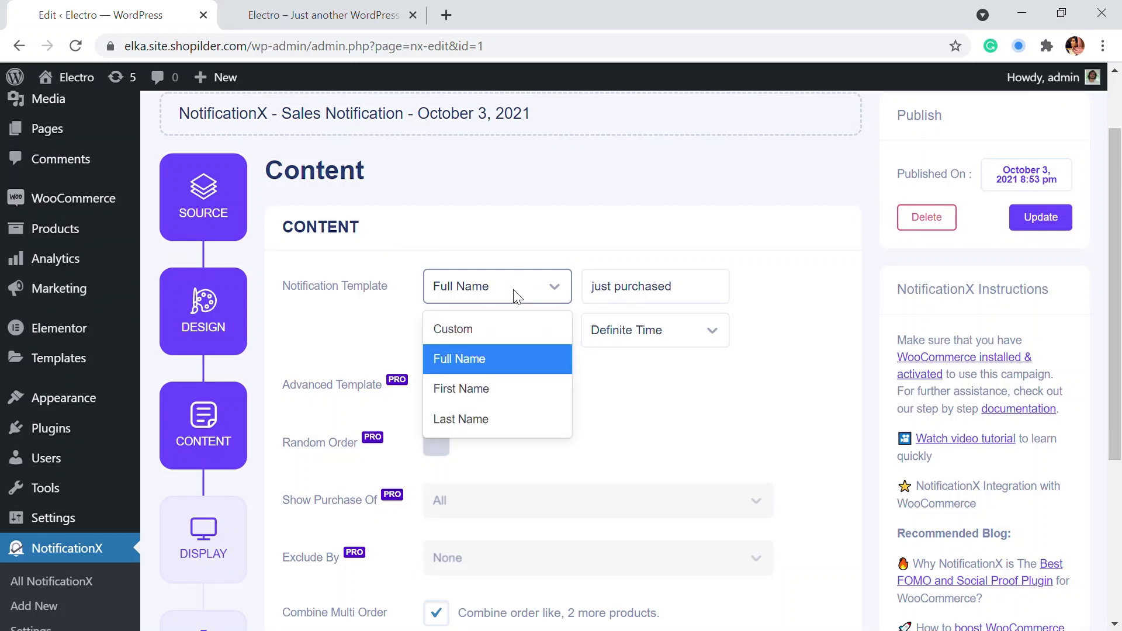
{"action": "left_click", "coordinate": [710, 279]}
{"action": "left_click", "coordinate": [526, 345]}
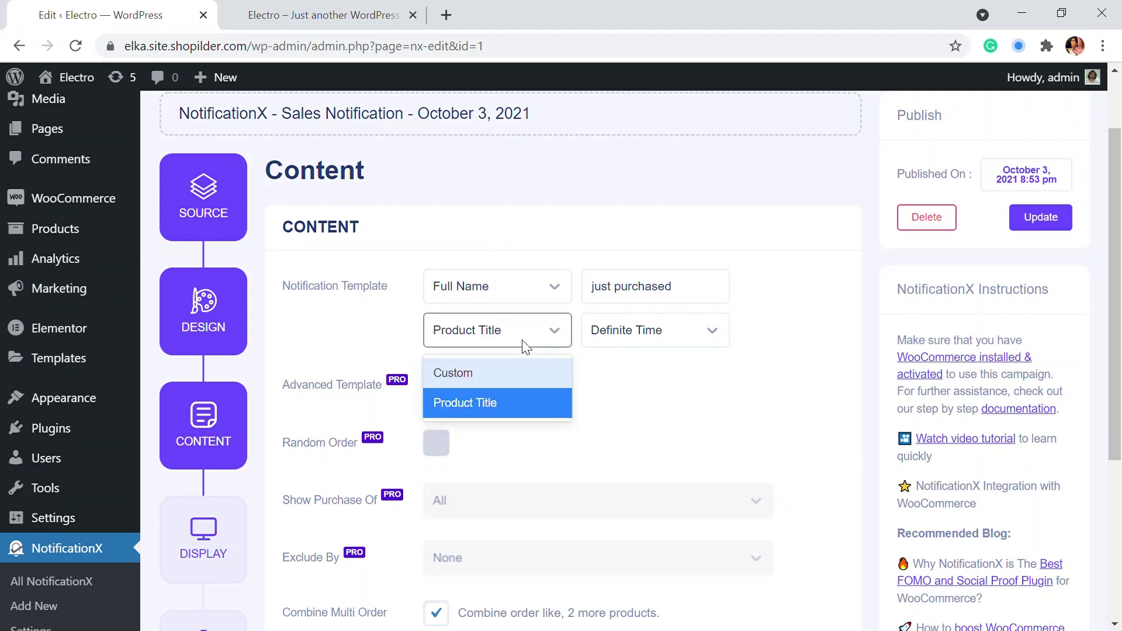
{"action": "left_click", "coordinate": [526, 344]}
{"action": "left_click", "coordinate": [656, 343]}
{"action": "left_click", "coordinate": [655, 345]}
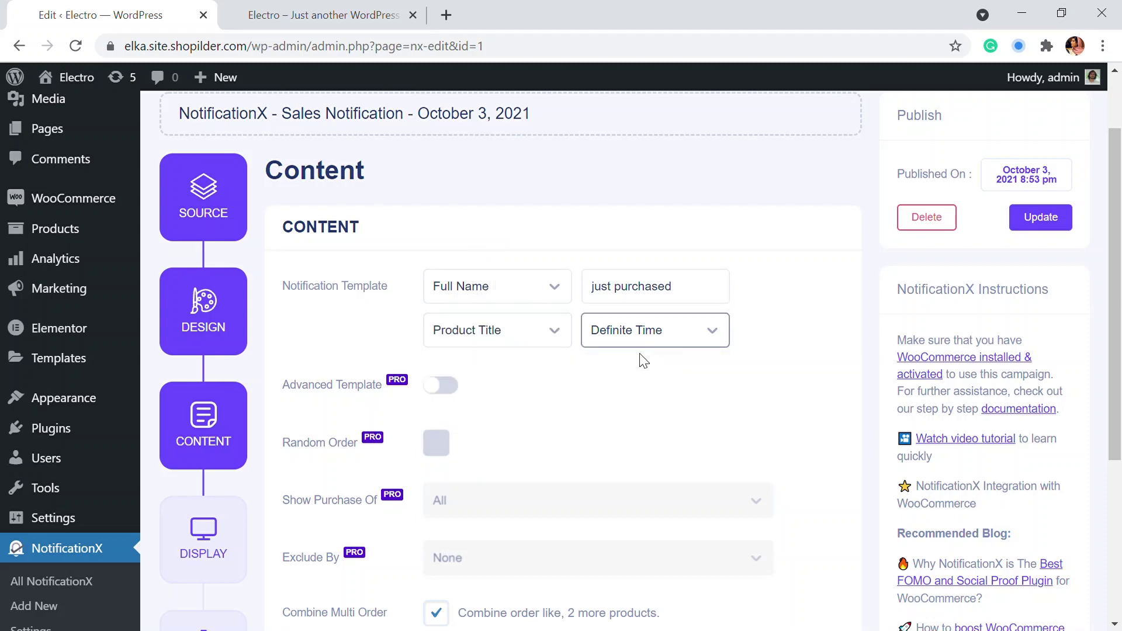
{"action": "scroll", "coordinate": [633, 374], "scroll_direction": "up", "scroll_amount": 1}
{"action": "scroll", "coordinate": [521, 453], "scroll_direction": "down", "scroll_amount": 2}
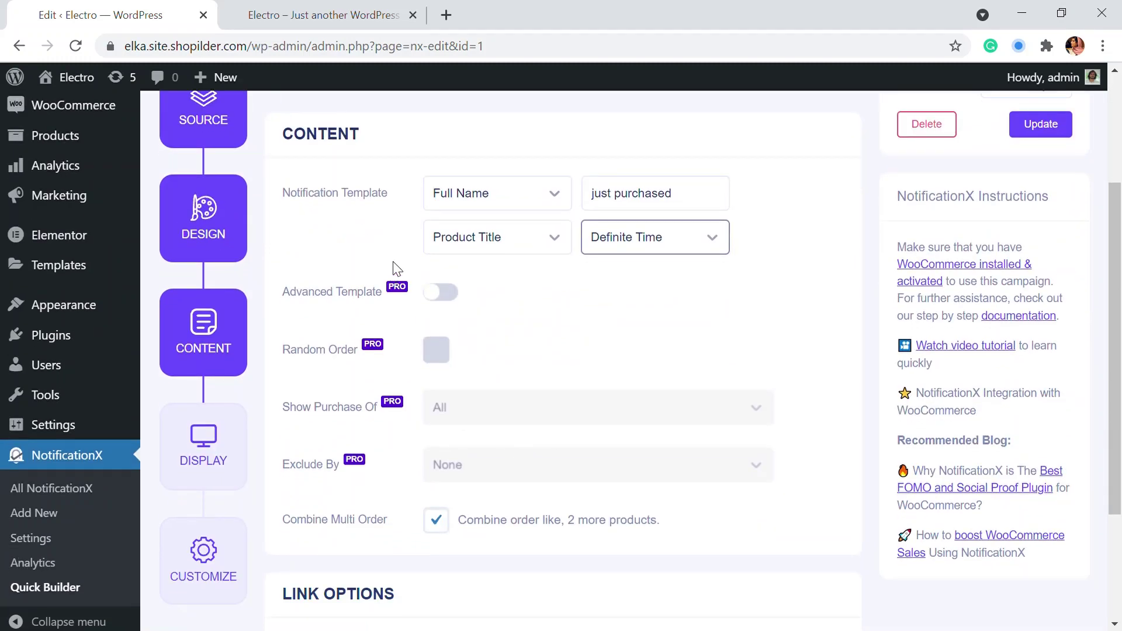
- Look over the Display settings and set the Notification Size to 508 in the Customize settings
{"action": "left_click", "coordinate": [218, 452]}
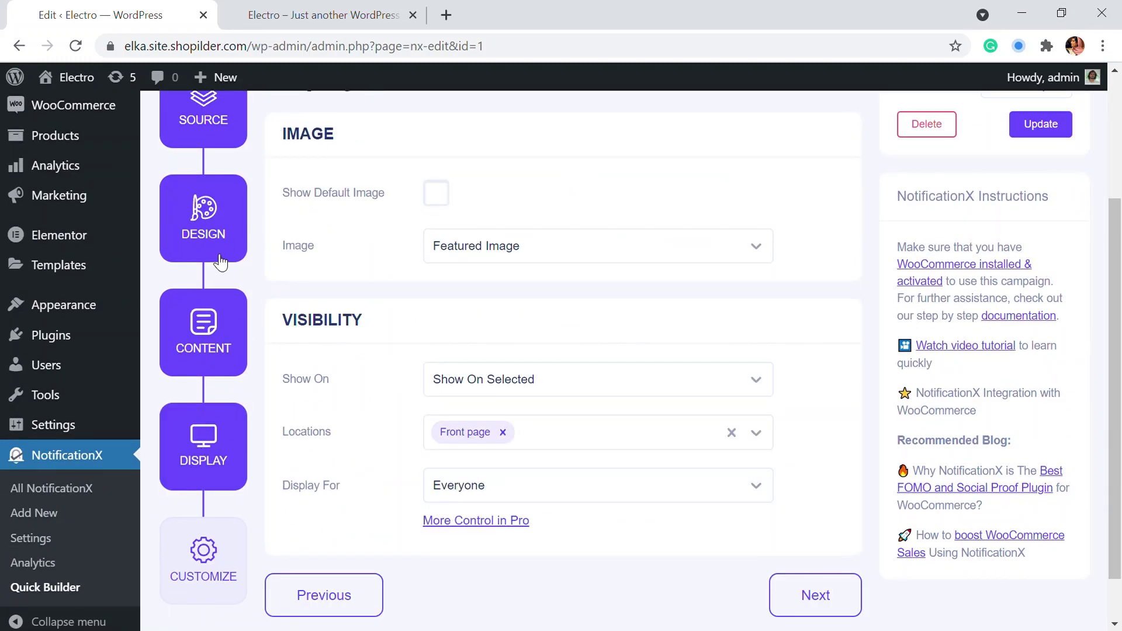
{"action": "left_click", "coordinate": [229, 576]}
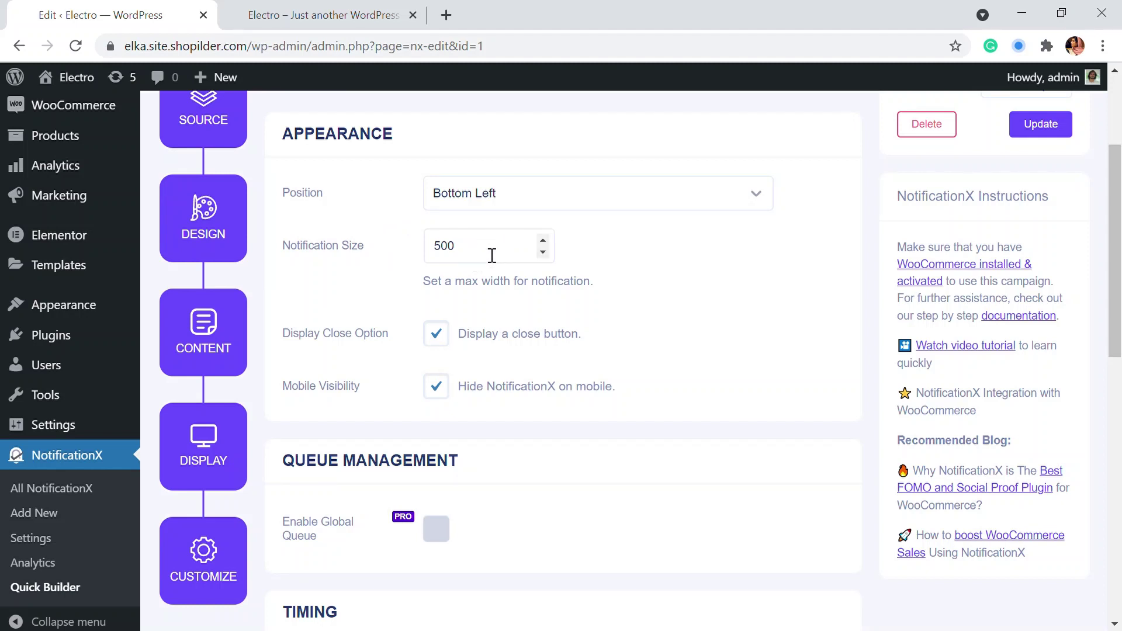
{"action": "left_click", "coordinate": [543, 244]}
{"action": "left_click", "coordinate": [543, 245]}
{"action": "left_click", "coordinate": [544, 244]}
{"action": "left_click", "coordinate": [544, 245]}
{"action": "left_click", "coordinate": [543, 244]}
{"action": "left_click", "coordinate": [544, 245]}
{"action": "left_click", "coordinate": [543, 244]}
{"action": "left_click", "coordinate": [543, 244]}
{"action": "left_click", "coordinate": [544, 244]}
{"action": "left_click", "coordinate": [545, 244]}
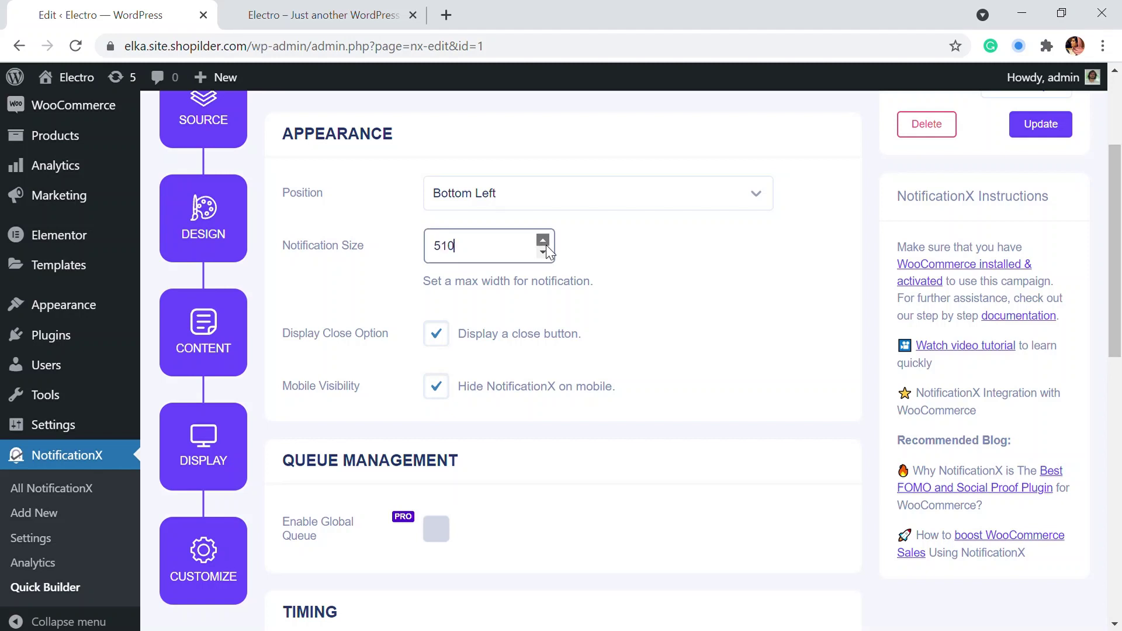
{"action": "left_click", "coordinate": [546, 246]}
{"action": "left_click", "coordinate": [546, 247]}
- Set the Timing option Display For to 12 seconds per notification
{"action": "scroll", "coordinate": [402, 356], "scroll_direction": "down", "scroll_amount": 3}
{"action": "scroll", "coordinate": [412, 349], "scroll_direction": "up", "scroll_amount": 2}
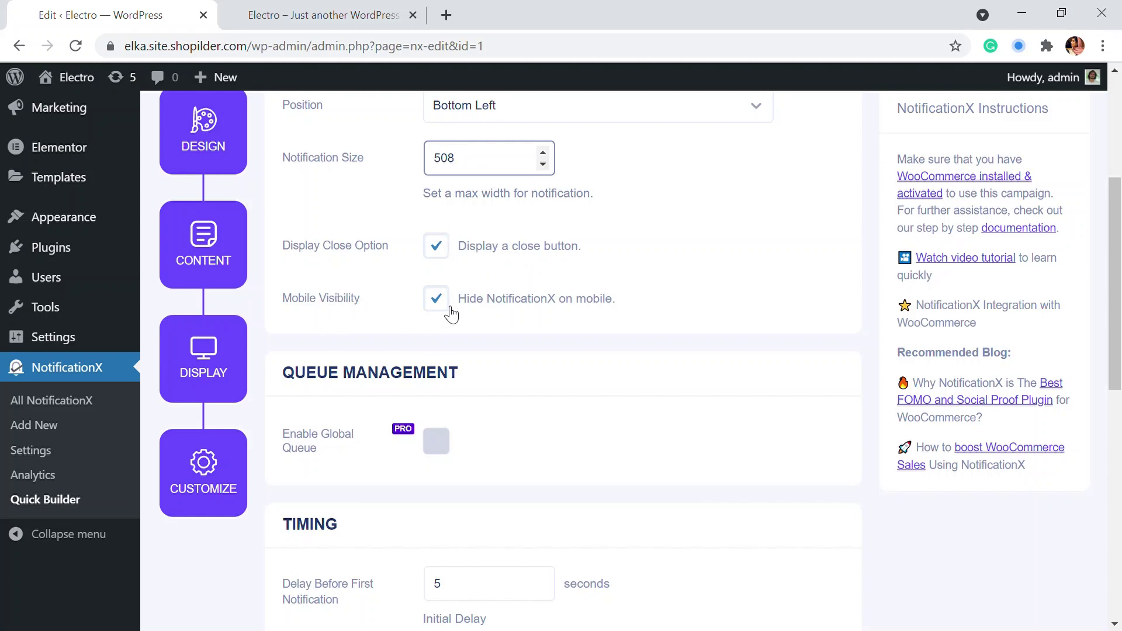
{"action": "scroll", "coordinate": [497, 309], "scroll_direction": "down", "scroll_amount": 5}
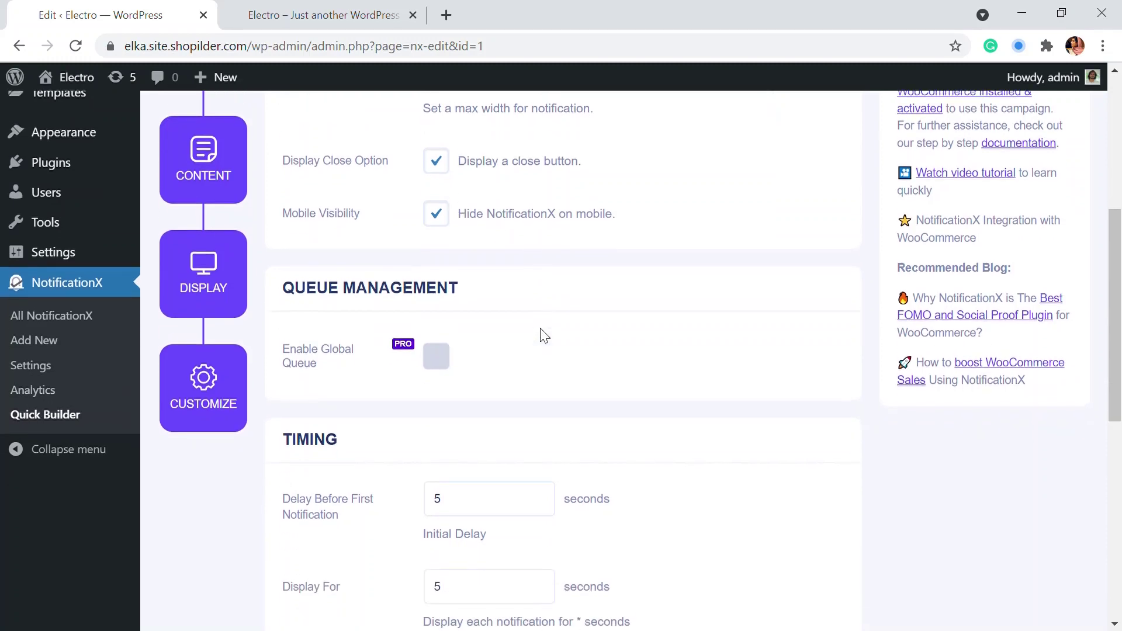
{"action": "scroll", "coordinate": [304, 356], "scroll_direction": "down", "scroll_amount": 3}
{"action": "scroll", "coordinate": [336, 222], "scroll_direction": "up", "scroll_amount": 2}
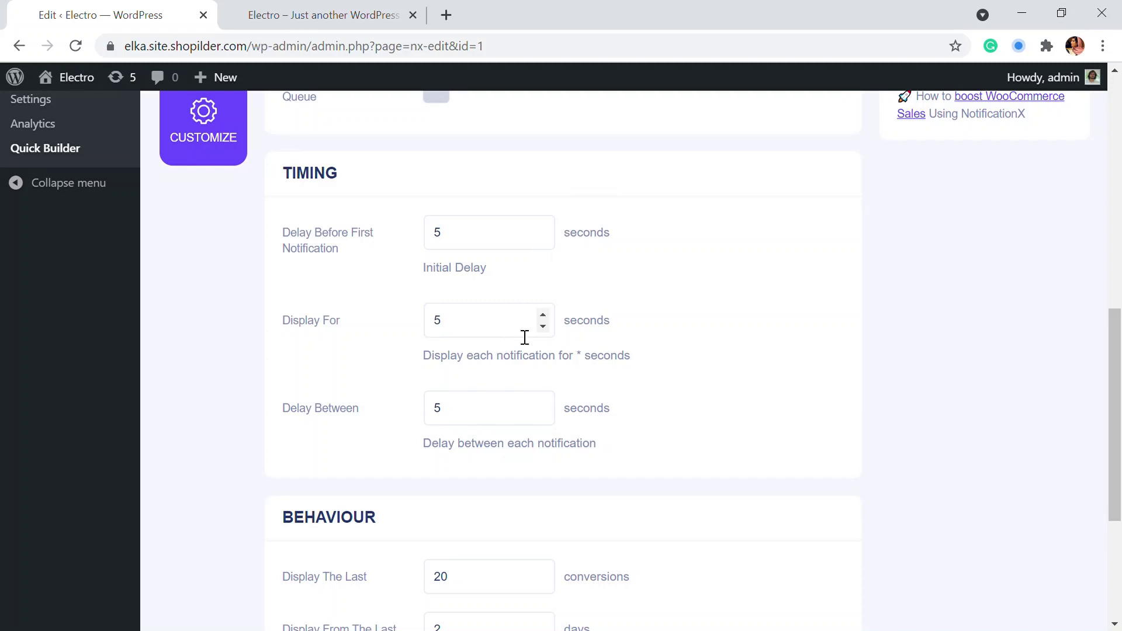
{"action": "left_click", "coordinate": [543, 315]}
{"action": "left_click", "coordinate": [543, 316]}
{"action": "left_click", "coordinate": [543, 316]}
{"action": "left_click", "coordinate": [543, 316]}
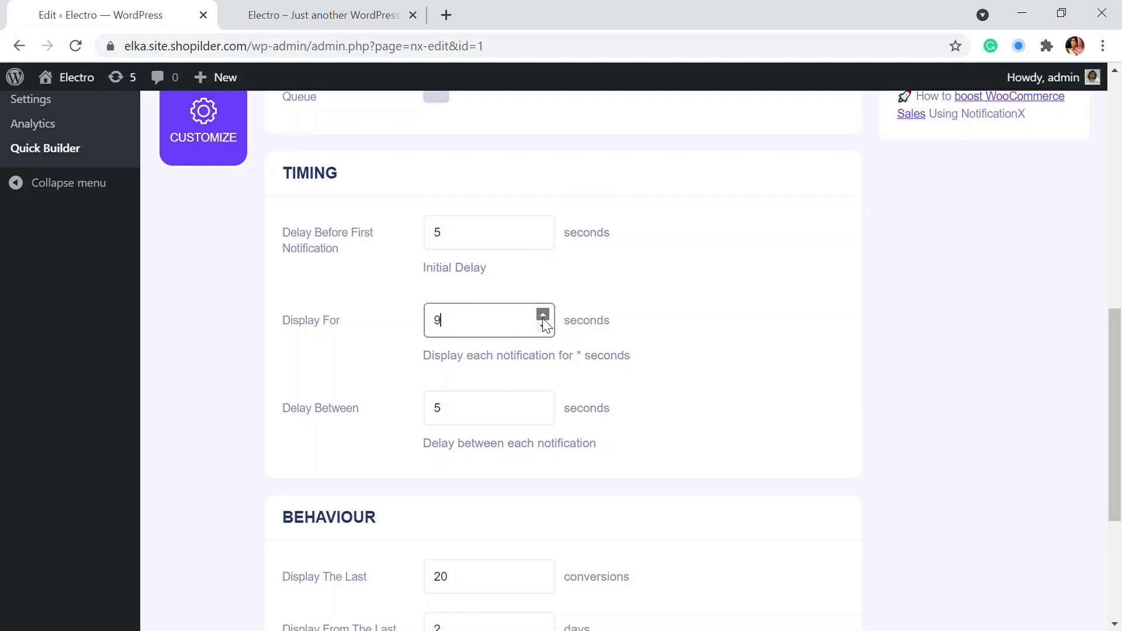
{"action": "left_click", "coordinate": [543, 316]}
{"action": "left_click", "coordinate": [543, 316]}
{"action": "left_click", "coordinate": [546, 322]}
- Set the Timing option Delay Between to 7 seconds
{"action": "left_click", "coordinate": [543, 402]}
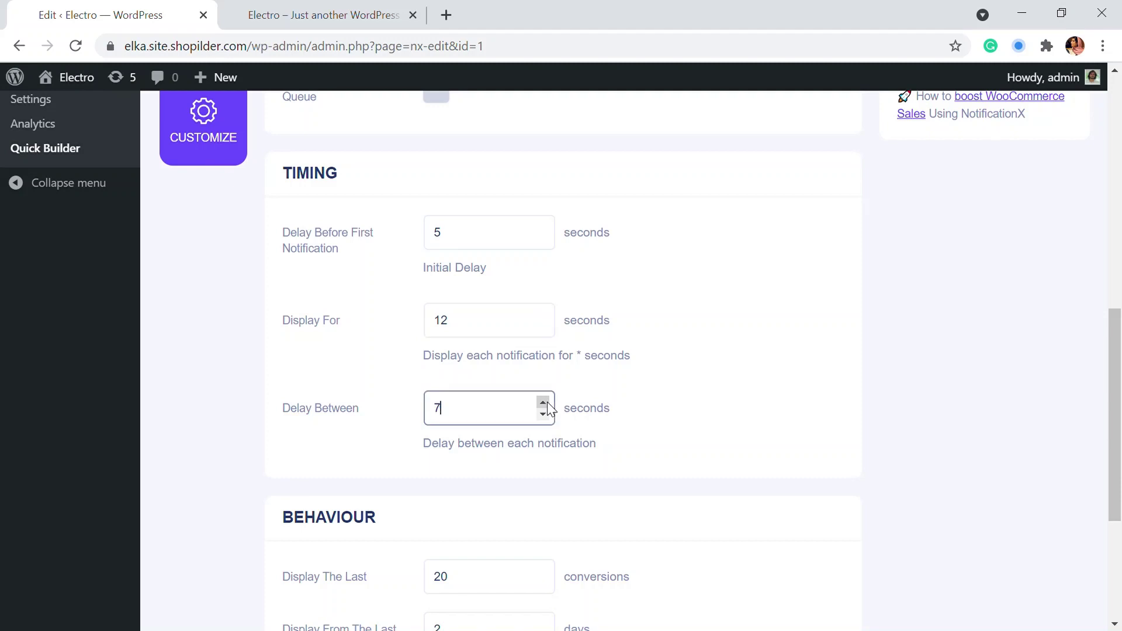
{"action": "left_click", "coordinate": [543, 403]}
{"action": "scroll", "coordinate": [640, 368], "scroll_direction": "down", "scroll_amount": 4}
{"action": "scroll", "coordinate": [498, 349], "scroll_direction": "up", "scroll_amount": 2}
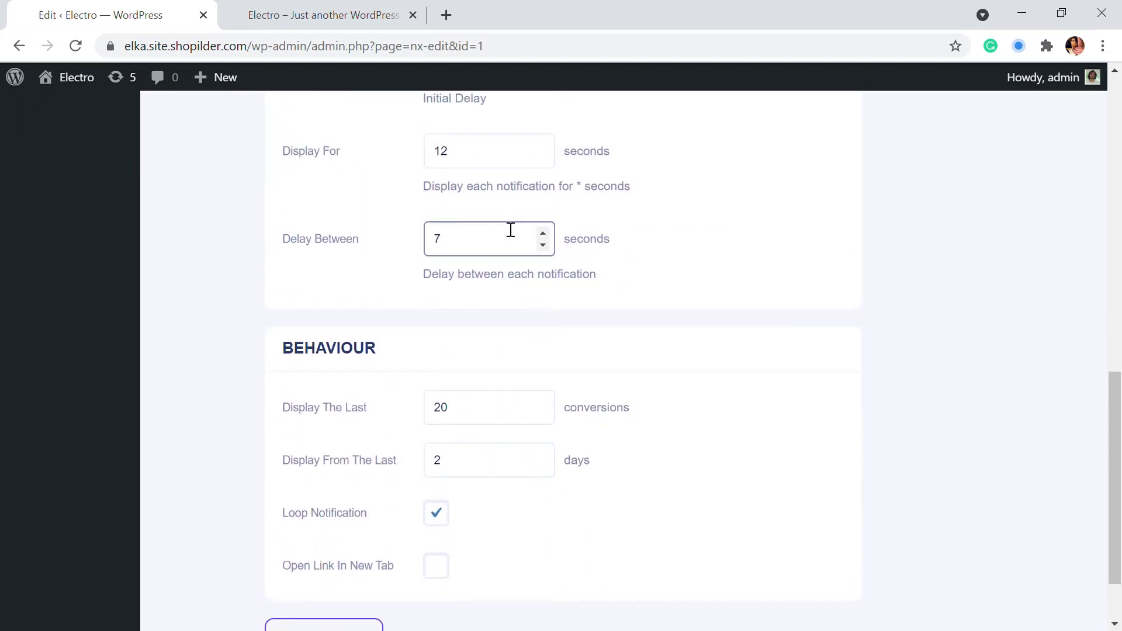
{"action": "scroll", "coordinate": [478, 264], "scroll_direction": "up", "scroll_amount": 3}
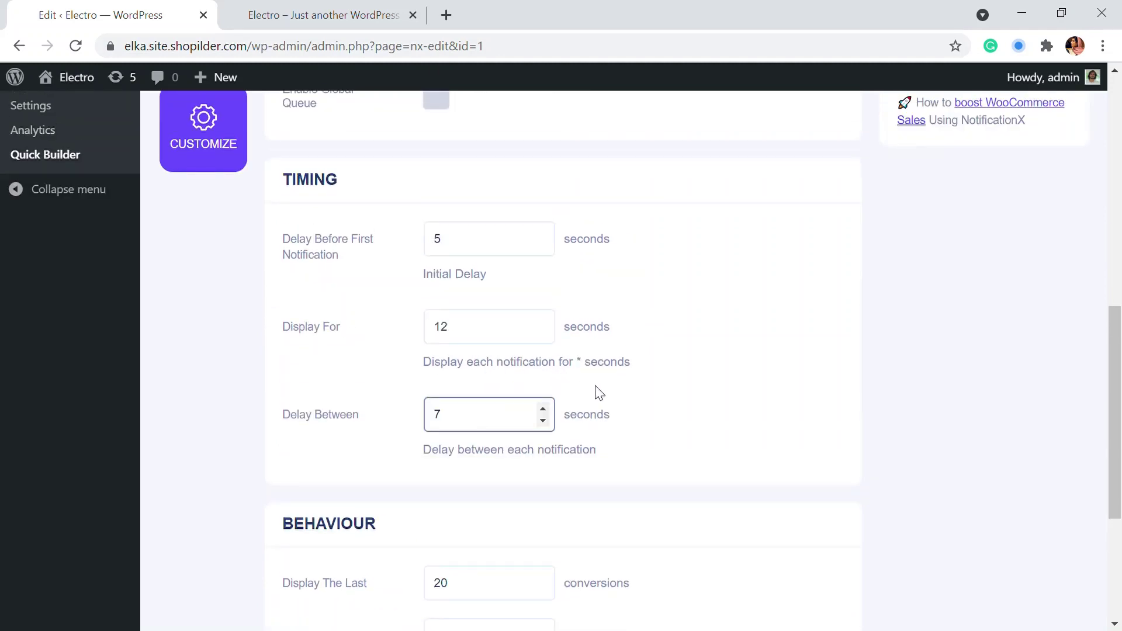
- Set the Behaviour option Display From The Last to 5 days and update the notification
{"action": "scroll", "coordinate": [599, 393], "scroll_direction": "down", "scroll_amount": 2}
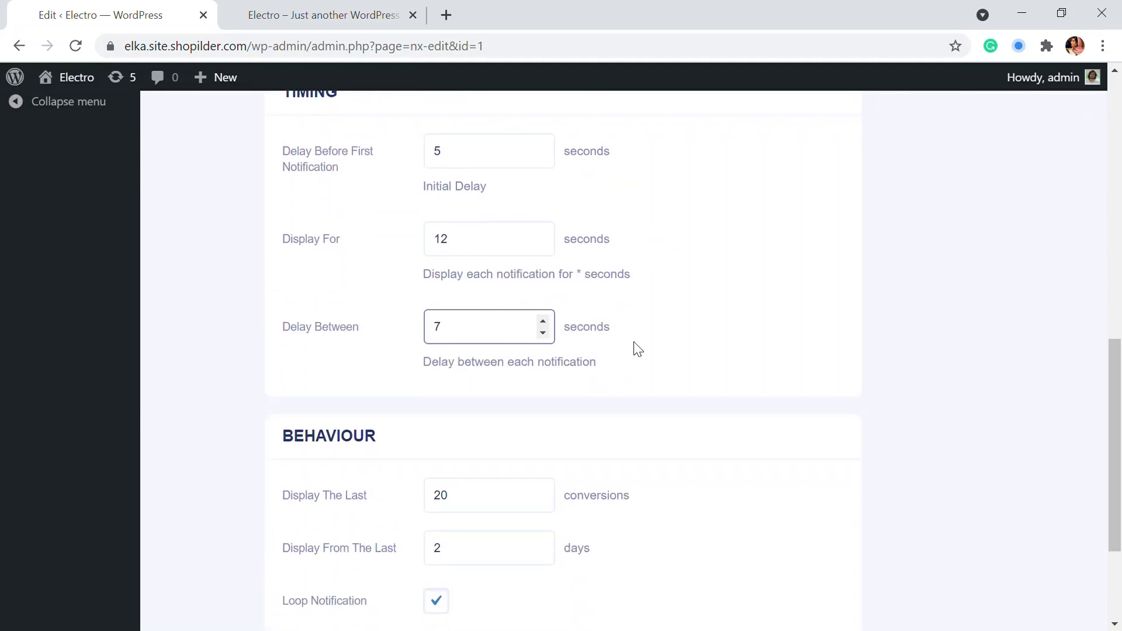
{"action": "scroll", "coordinate": [634, 367], "scroll_direction": "down", "scroll_amount": 2}
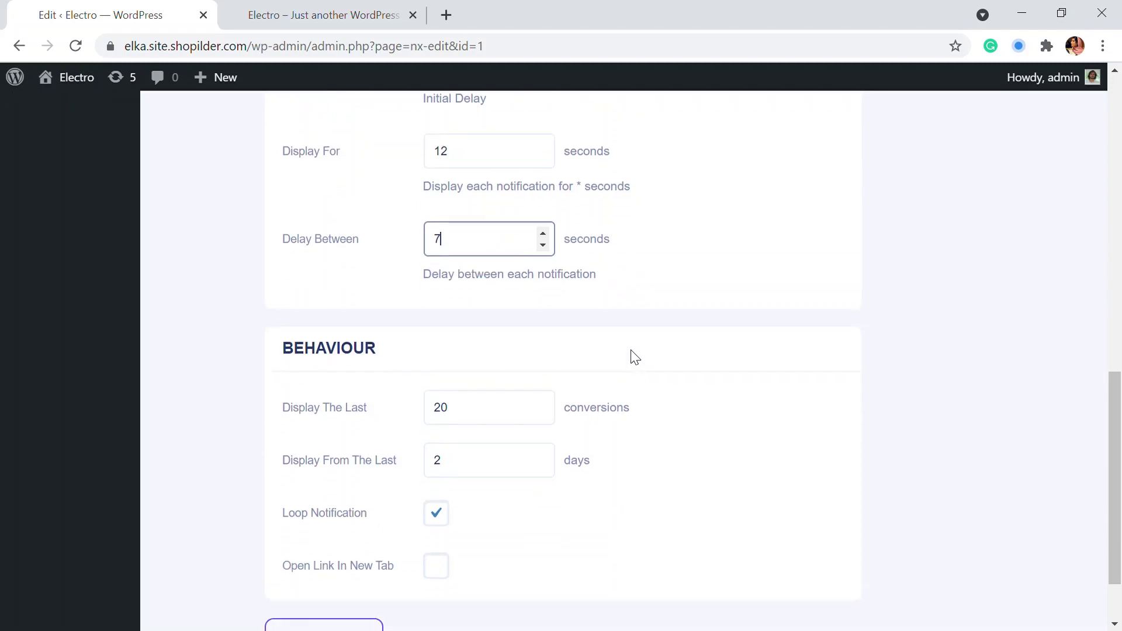
{"action": "scroll", "coordinate": [622, 337], "scroll_direction": "down", "scroll_amount": 2}
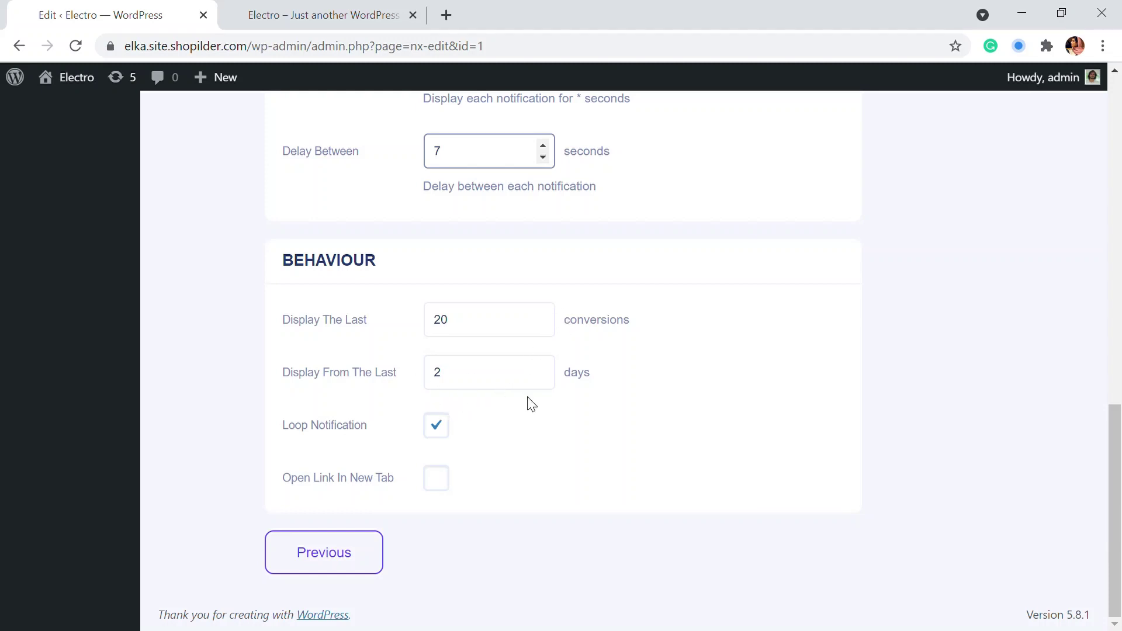
{"action": "left_click", "coordinate": [543, 367]}
{"action": "left_click", "coordinate": [543, 367]}
{"action": "left_click", "coordinate": [543, 367]}
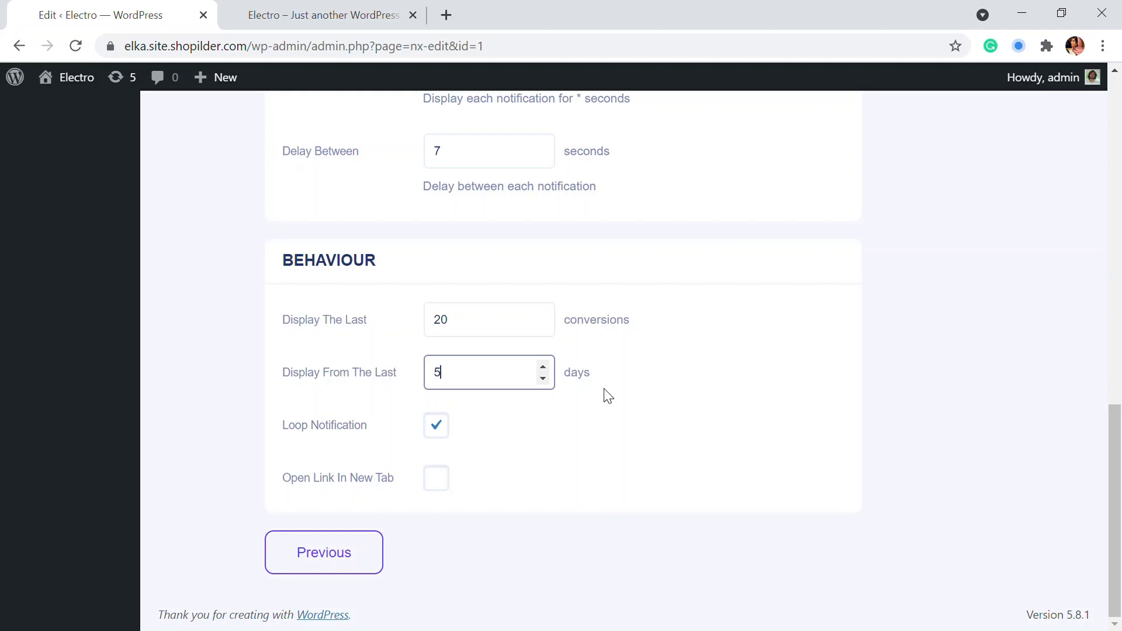
{"action": "scroll", "coordinate": [727, 426], "scroll_direction": "up", "scroll_amount": 15}
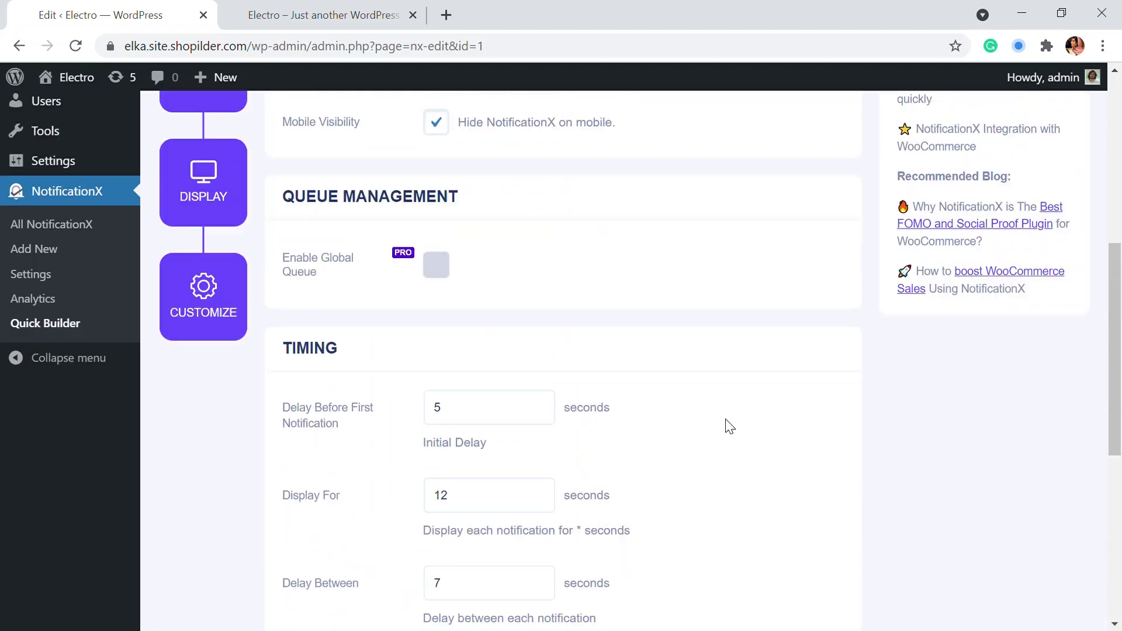
{"action": "left_click", "coordinate": [1042, 307]}
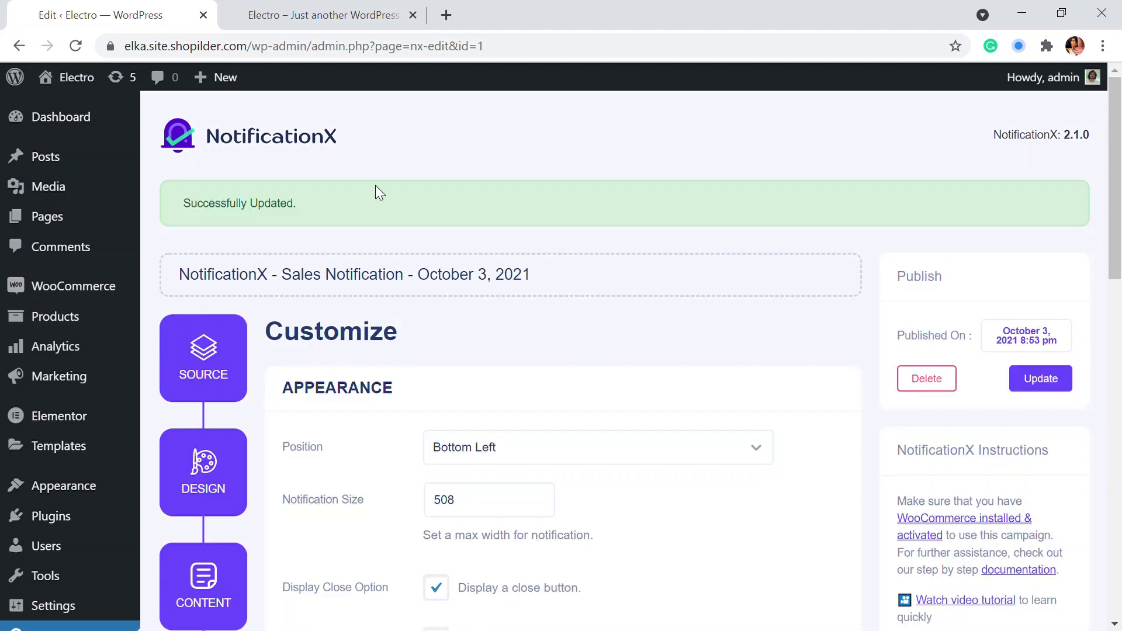
- Reload the live Electro front page to check the updated sales popup, and dismiss the popup
{"action": "left_click", "coordinate": [332, 20]}
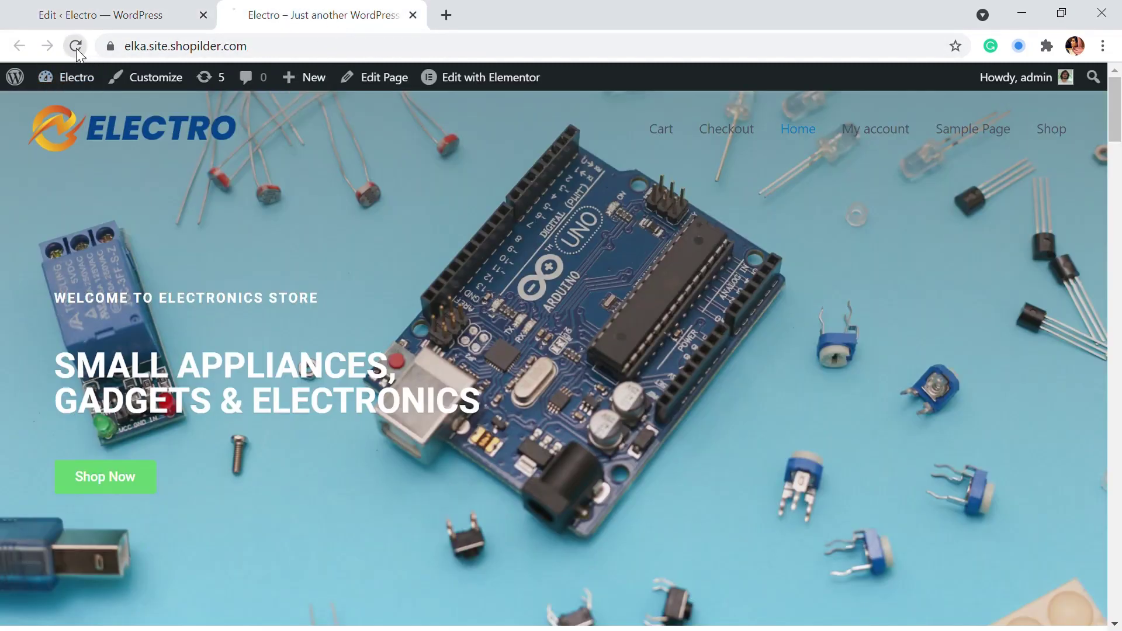
{"action": "left_click", "coordinate": [75, 46]}
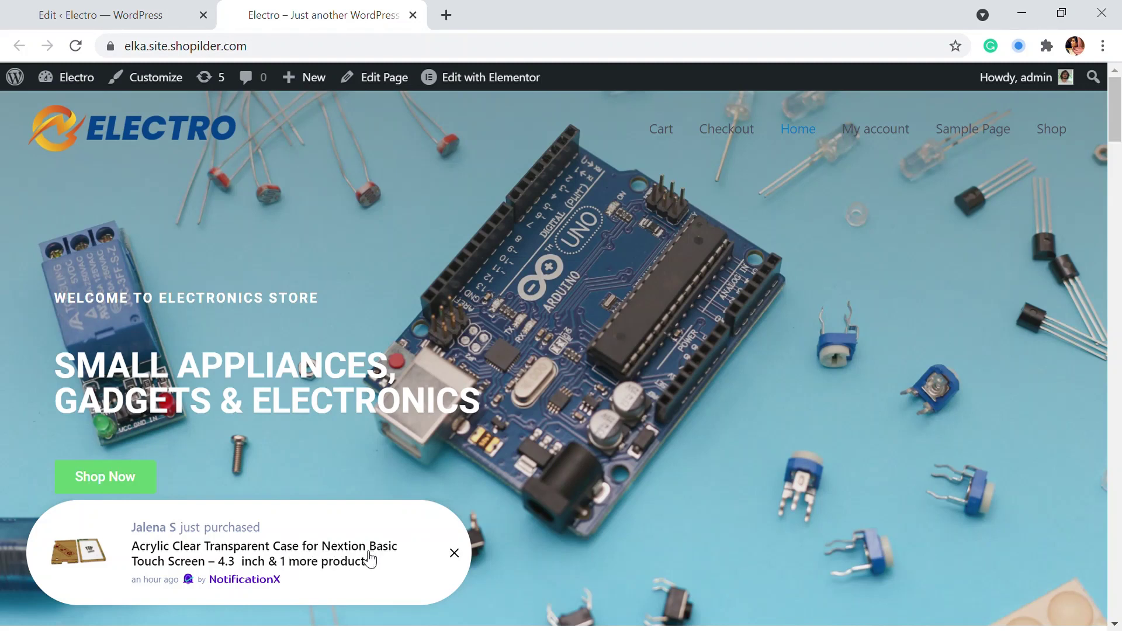
{"action": "left_click", "coordinate": [454, 554]}
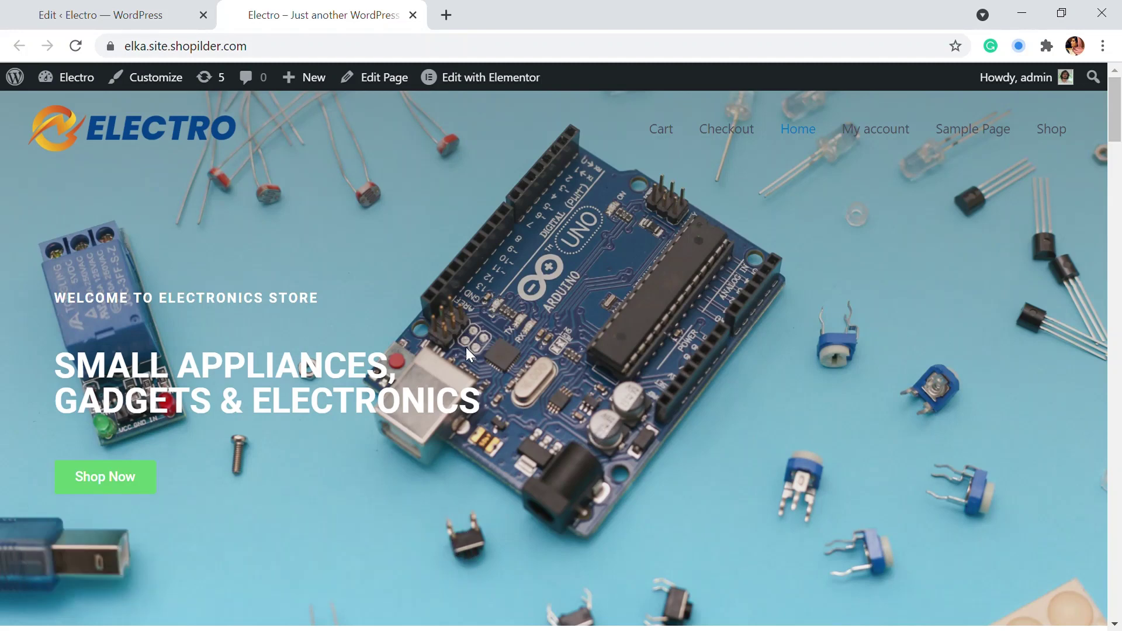
- Return to the NotificationX list in the WordPress admin and start a new notification
{"action": "left_click", "coordinate": [99, 22]}
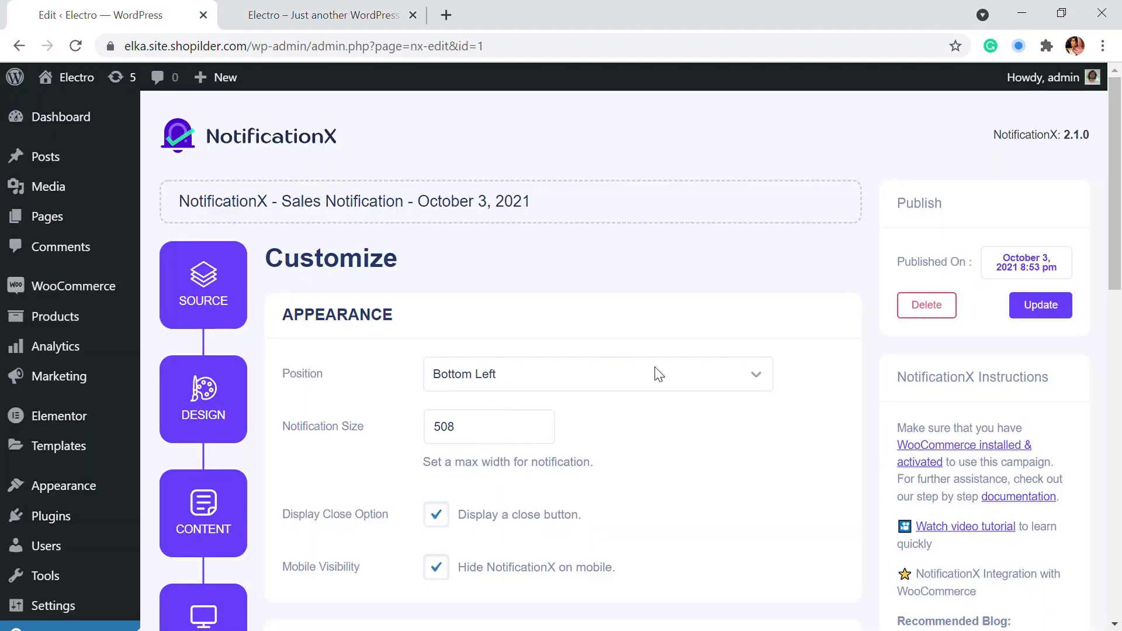
{"action": "left_click", "coordinate": [10, 46]}
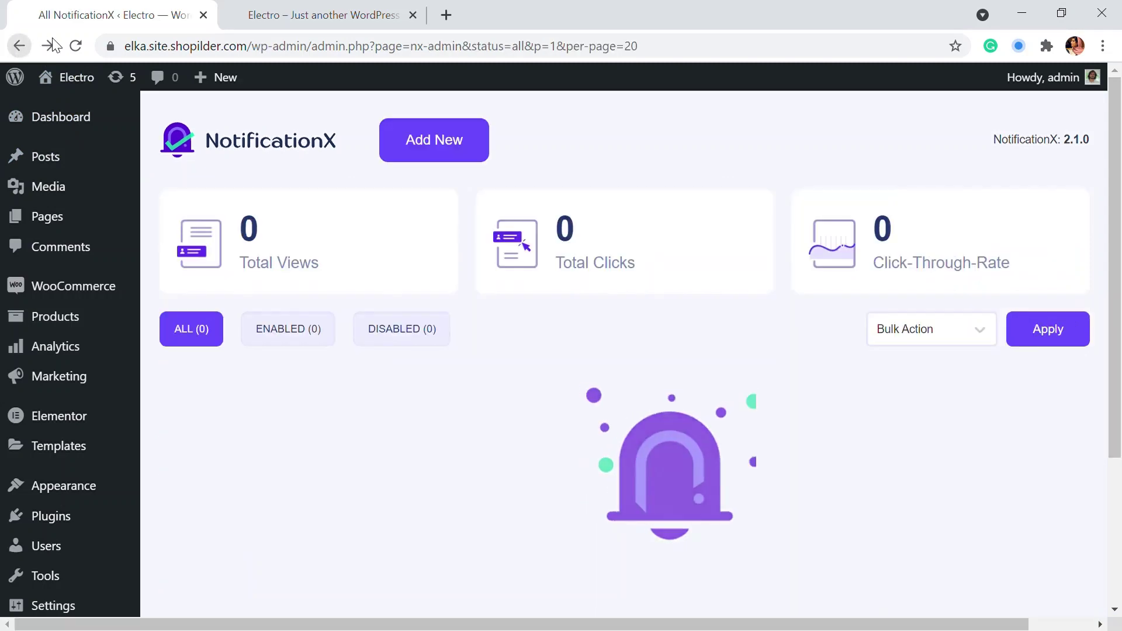
{"action": "left_click", "coordinate": [445, 151]}
{"action": "scroll", "coordinate": [524, 208], "scroll_direction": "down", "scroll_amount": 3}
{"action": "scroll", "coordinate": [510, 258], "scroll_direction": "up", "scroll_amount": 2}
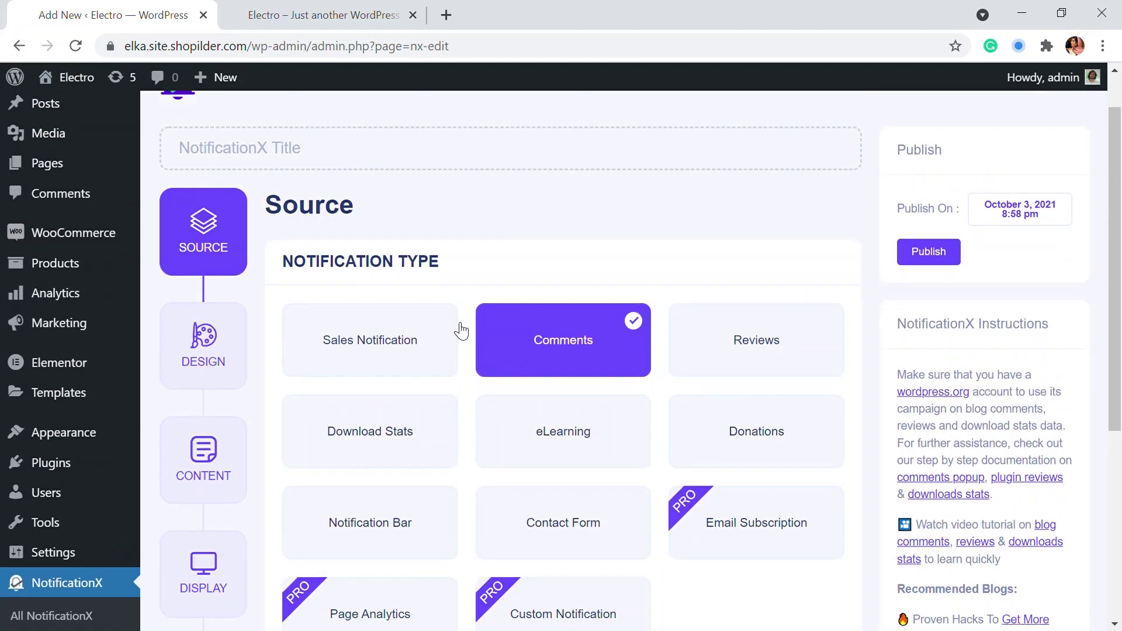
{"action": "scroll", "coordinate": [461, 330], "scroll_direction": "up", "scroll_amount": 1}
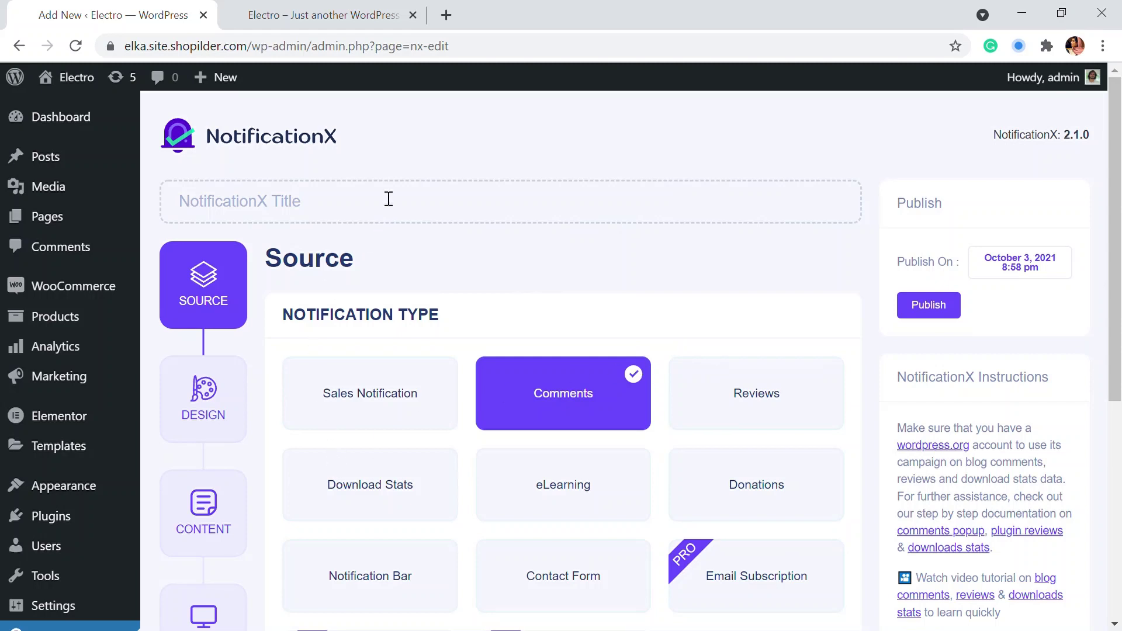
- Compare the design themes offered for the Comments, Reviews and Download Stats notification types
{"action": "left_click", "coordinate": [374, 222]}
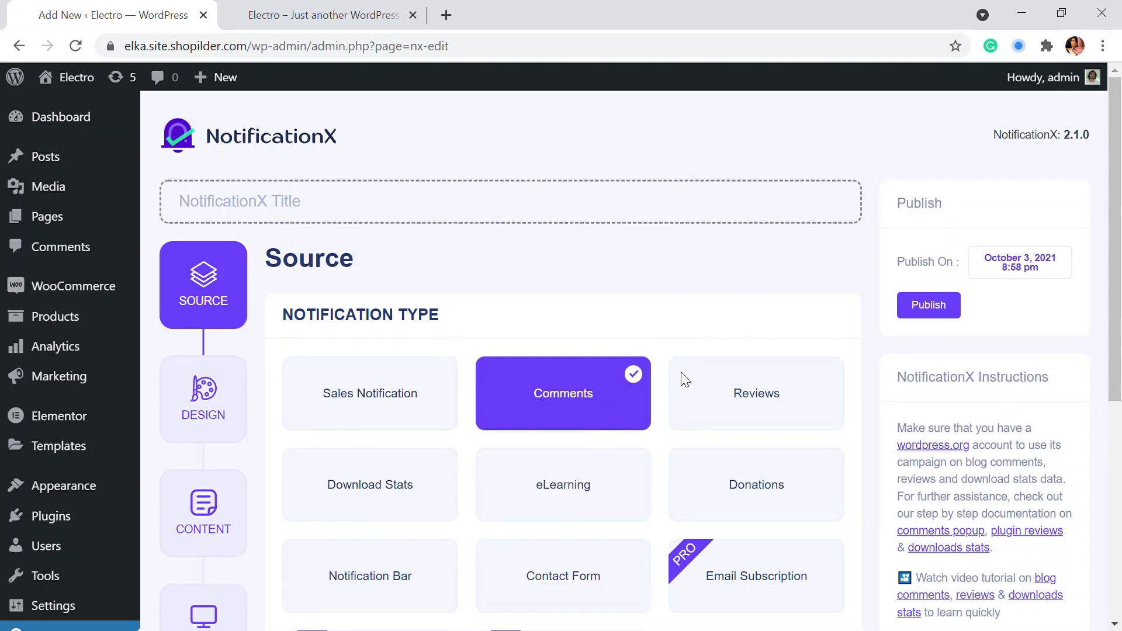
{"action": "scroll", "coordinate": [683, 377], "scroll_direction": "down", "scroll_amount": 2}
{"action": "left_click", "coordinate": [218, 327]}
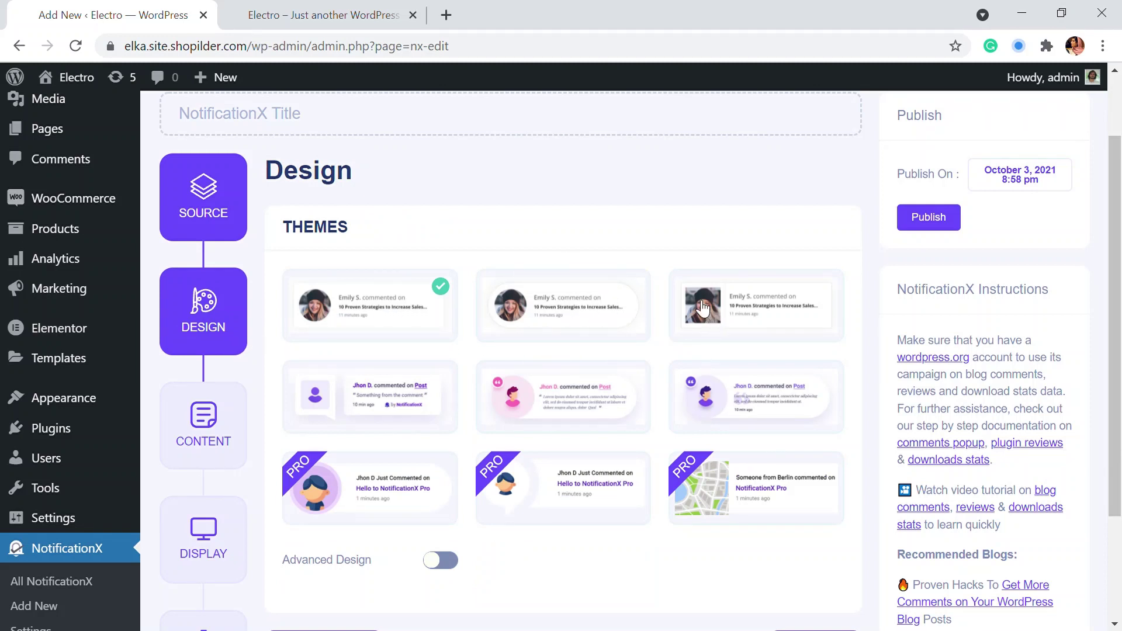
{"action": "left_click", "coordinate": [209, 196]}
{"action": "left_click", "coordinate": [752, 339]}
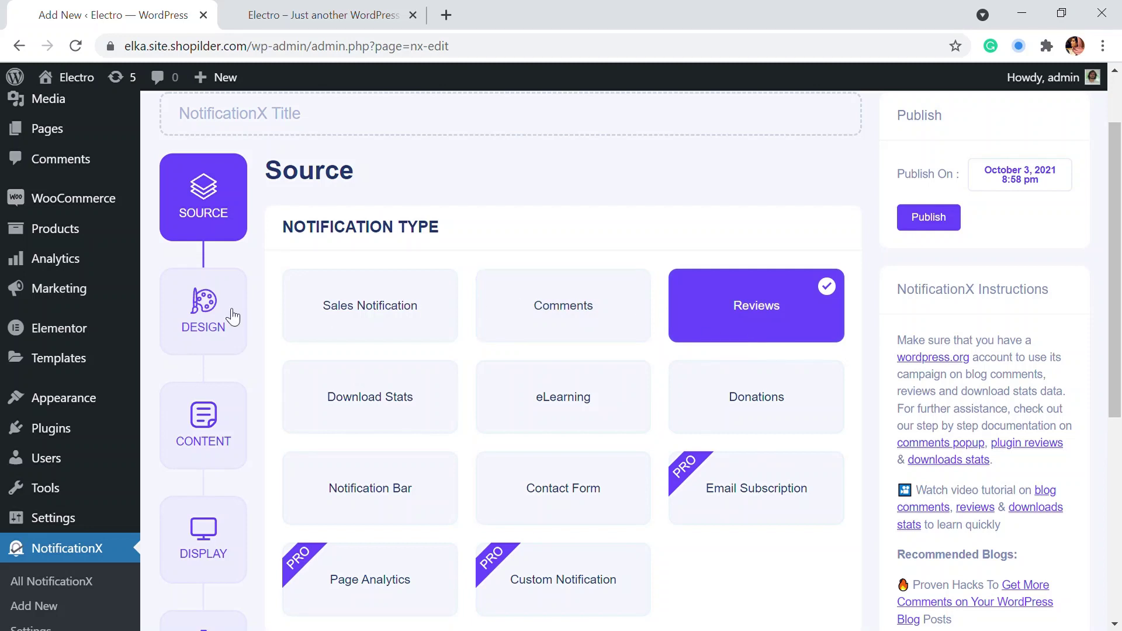
{"action": "left_click", "coordinate": [213, 313]}
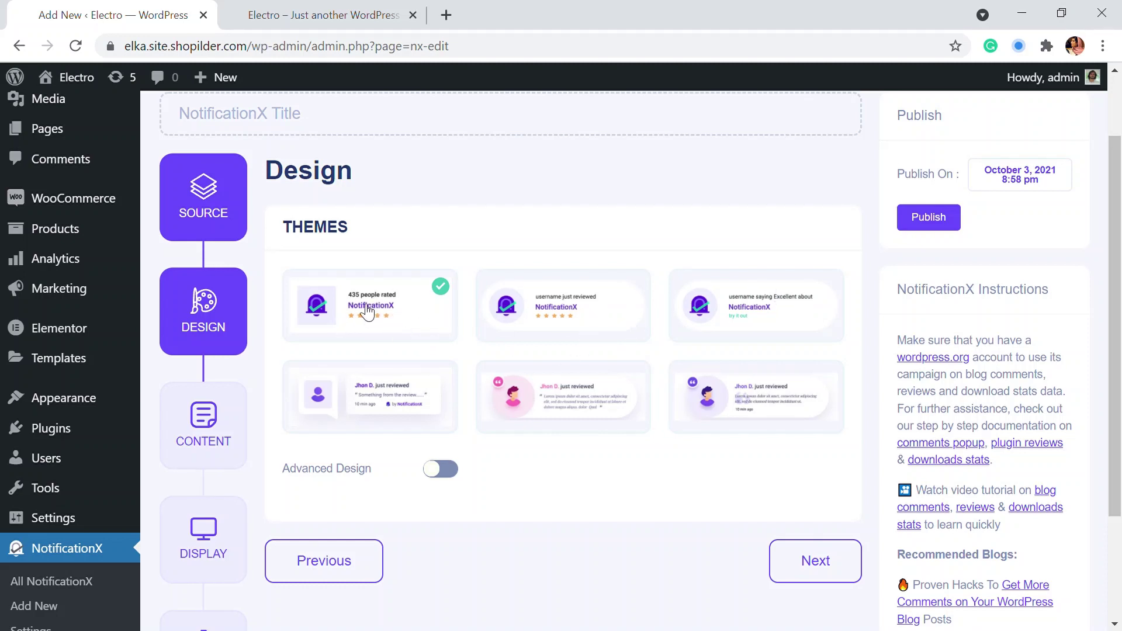
{"action": "left_click", "coordinate": [228, 199]}
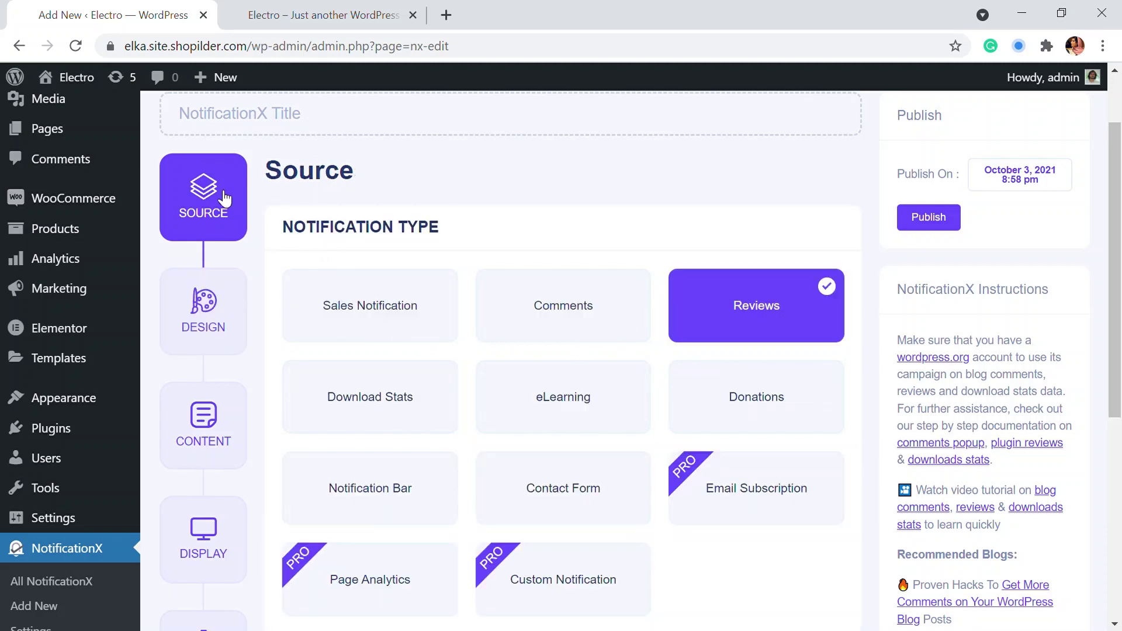
{"action": "left_click", "coordinate": [422, 416]}
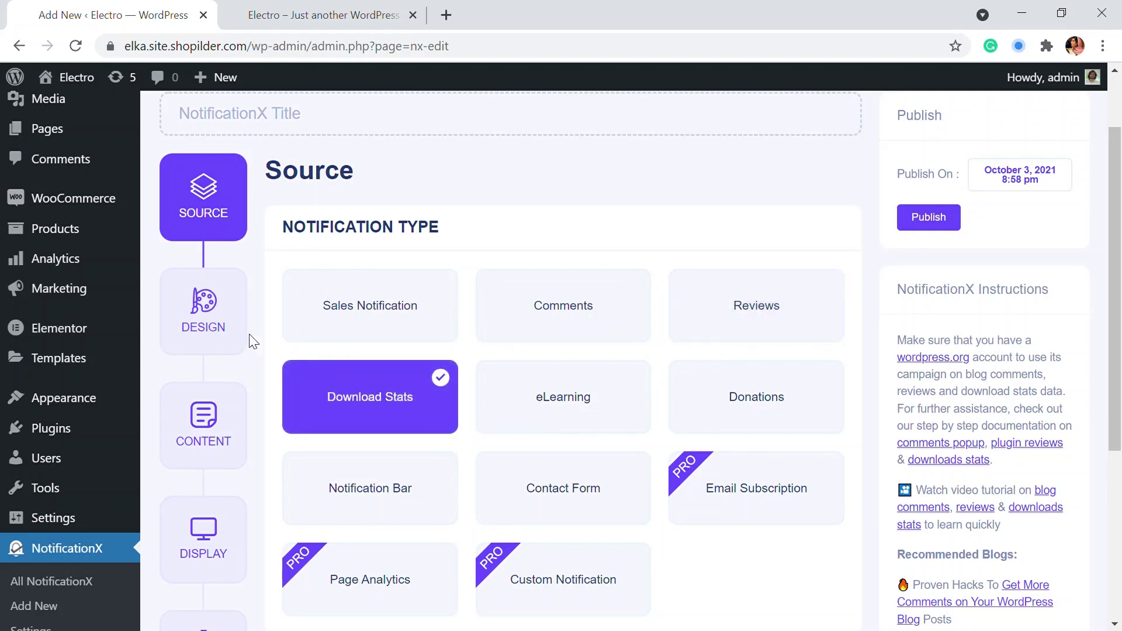
{"action": "left_click", "coordinate": [220, 325]}
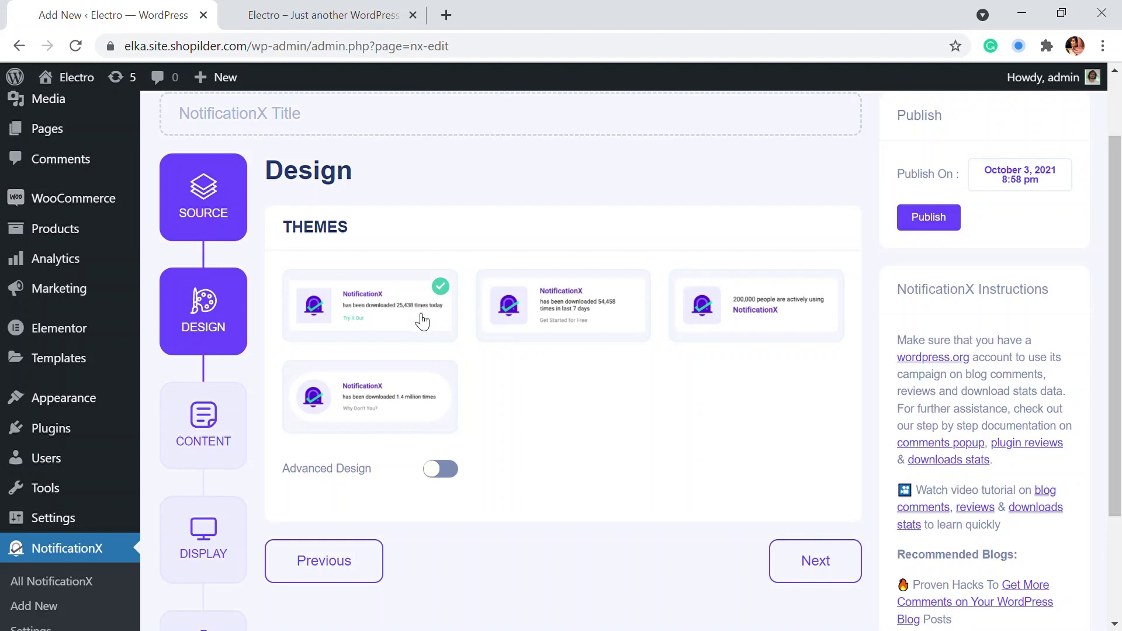
{"action": "left_click", "coordinate": [227, 209]}
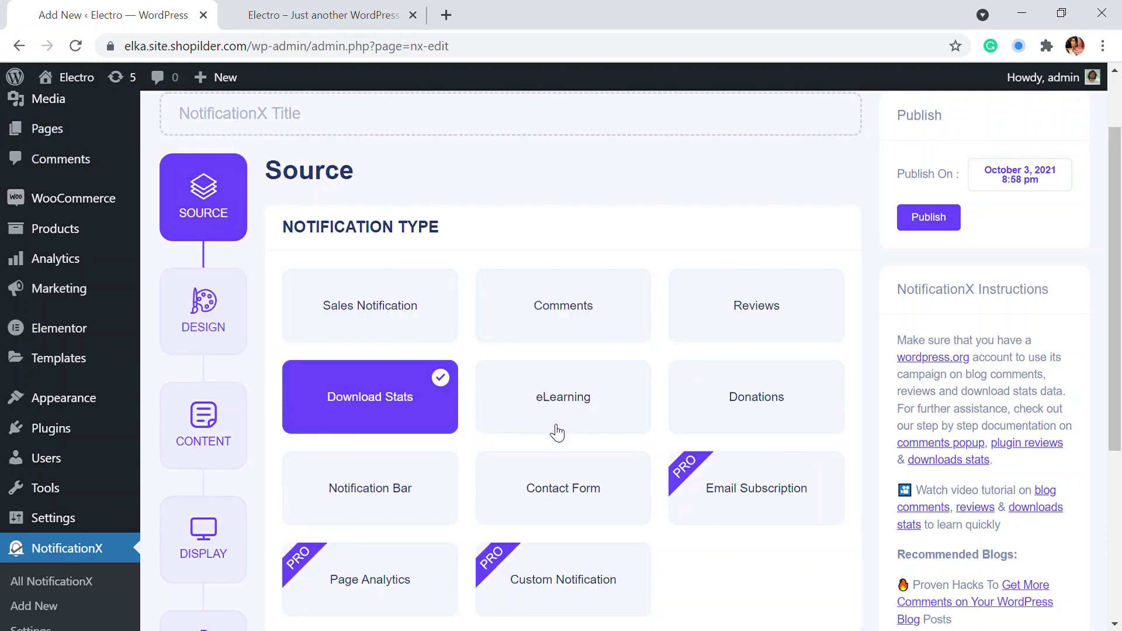
- Choose Notification Bar as the notification type and check its Press Bar source
{"action": "left_click", "coordinate": [438, 501]}
{"action": "scroll", "coordinate": [493, 409], "scroll_direction": "down", "scroll_amount": 5}
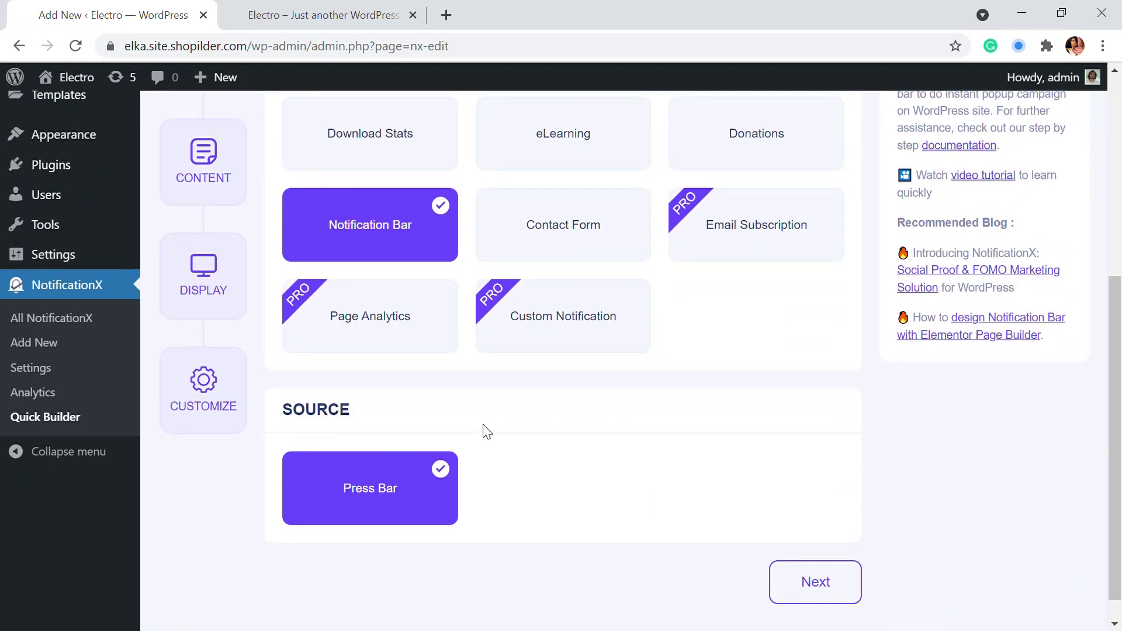
{"action": "scroll", "coordinate": [487, 431], "scroll_direction": "up", "scroll_amount": 3}
{"action": "scroll", "coordinate": [248, 276], "scroll_direction": "down", "scroll_amount": 3}
{"action": "scroll", "coordinate": [222, 260], "scroll_direction": "up", "scroll_amount": 5}
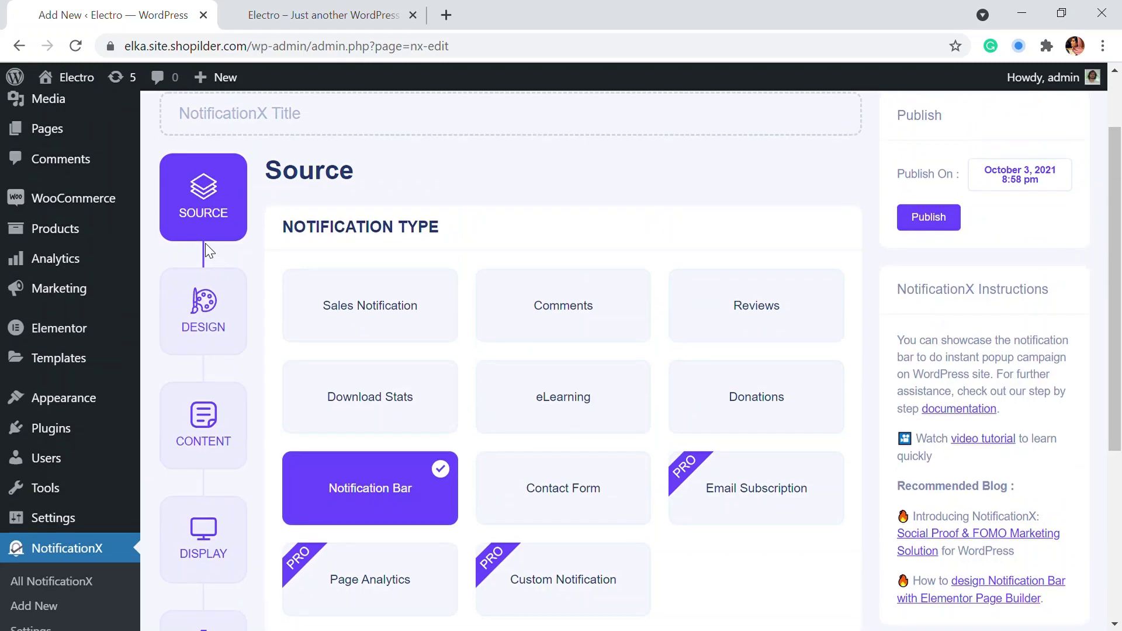
- Choose the dark notification bar theme with the purple countdown boxes and purple Get Offer button
{"action": "left_click", "coordinate": [216, 345]}
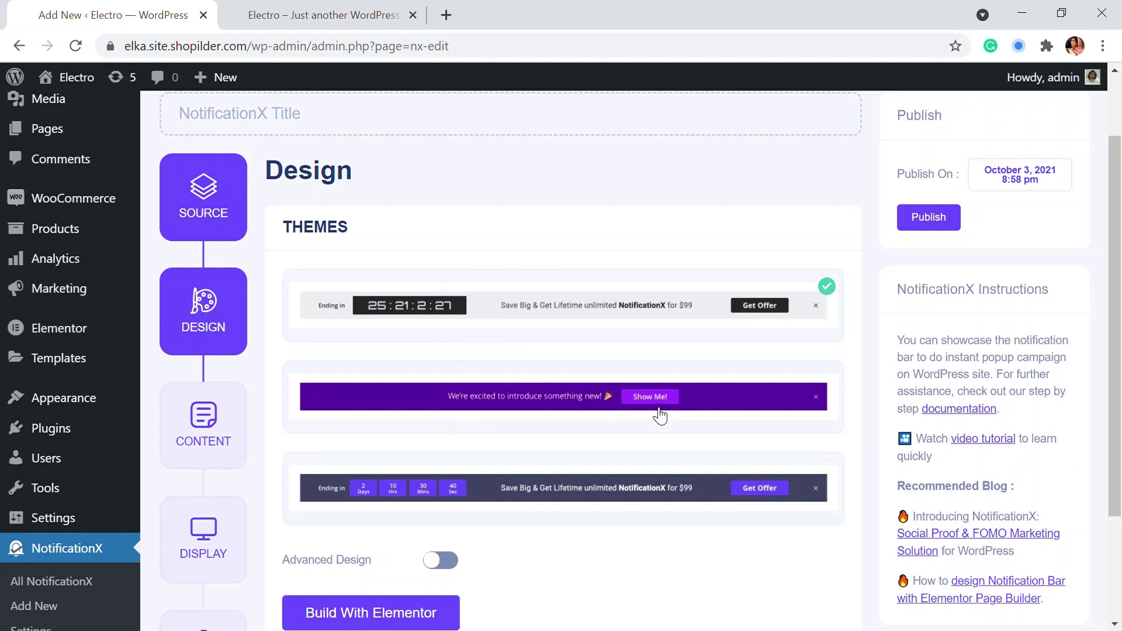
{"action": "scroll", "coordinate": [358, 415], "scroll_direction": "down", "scroll_amount": 2}
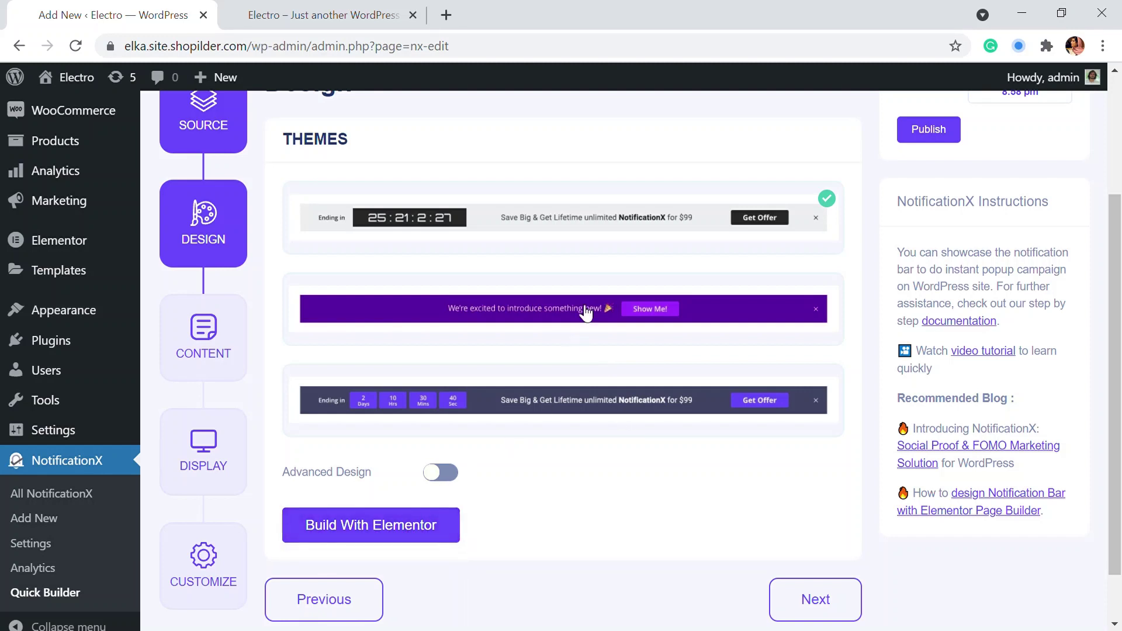
{"action": "left_click", "coordinate": [611, 310]}
{"action": "left_click", "coordinate": [625, 380]}
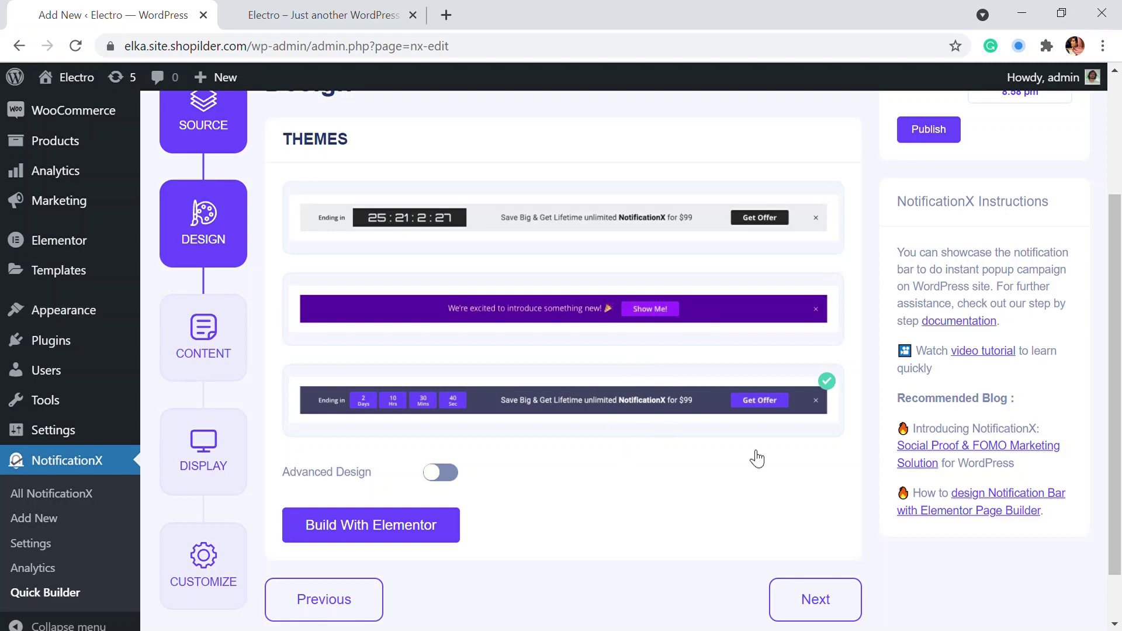
- Title the notification "Announcment bar", with content "Sale!!! Last hours to go for sale to end" and button text "Get 50% off"
{"action": "left_click", "coordinate": [839, 593]}
{"action": "scroll", "coordinate": [692, 460], "scroll_direction": "up", "scroll_amount": 3}
{"action": "scroll", "coordinate": [584, 432], "scroll_direction": "down", "scroll_amount": 1}
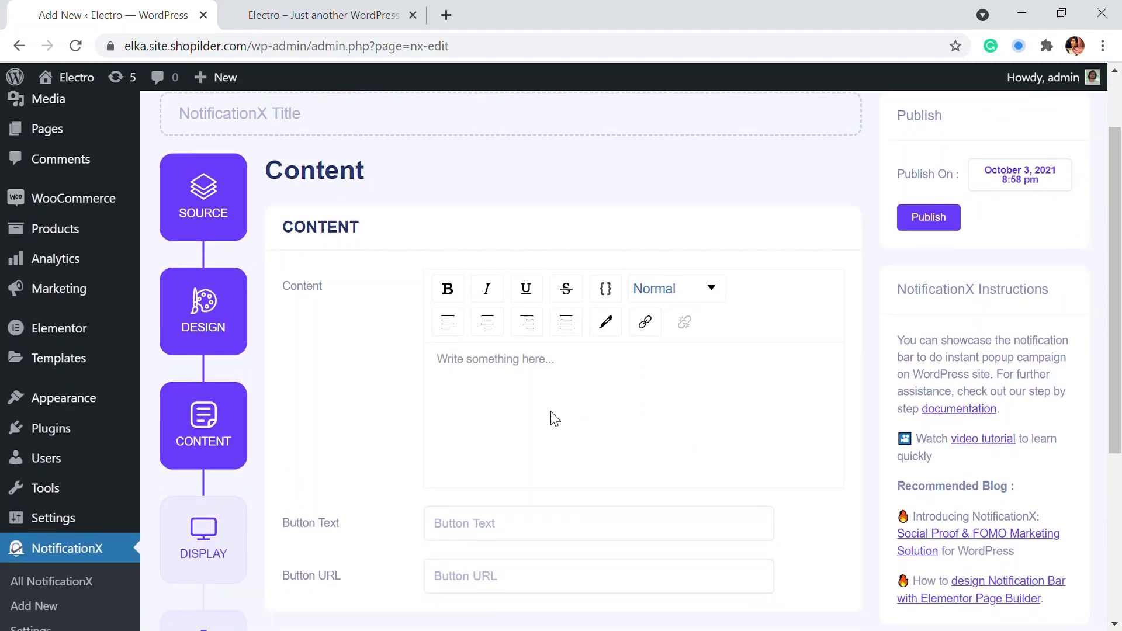
{"action": "left_click", "coordinate": [503, 377]}
{"action": "scroll", "coordinate": [477, 362], "scroll_direction": "up", "scroll_amount": 1}
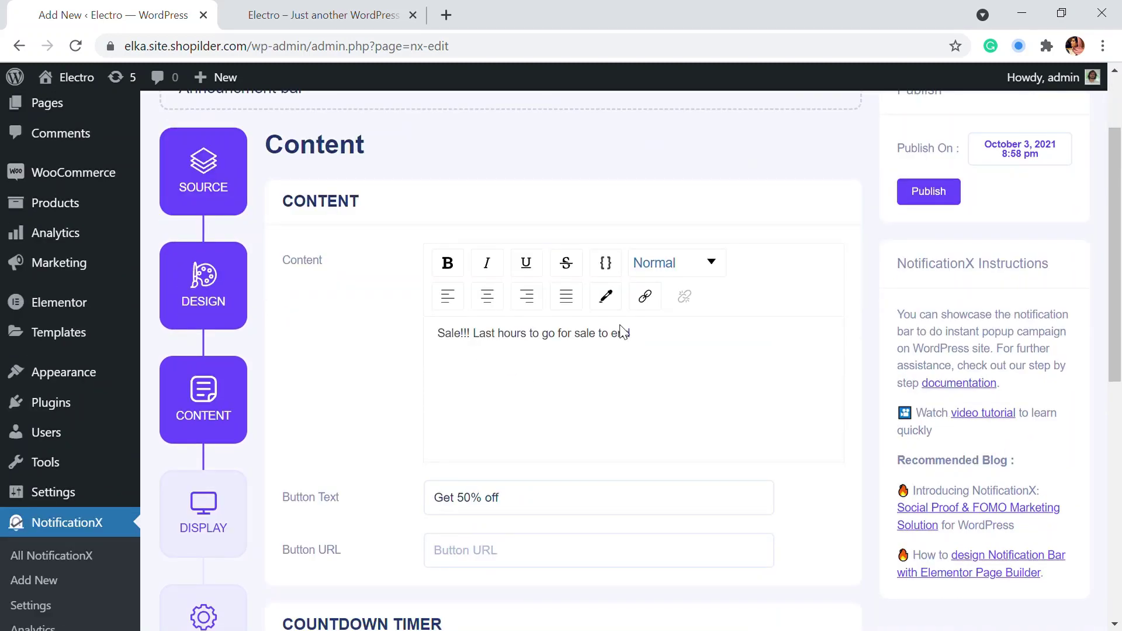
- Set the countdown timer's End Date to October 3, 2021 11:00 am and continue to the display settings
{"action": "scroll", "coordinate": [529, 379], "scroll_direction": "down", "scroll_amount": 3}
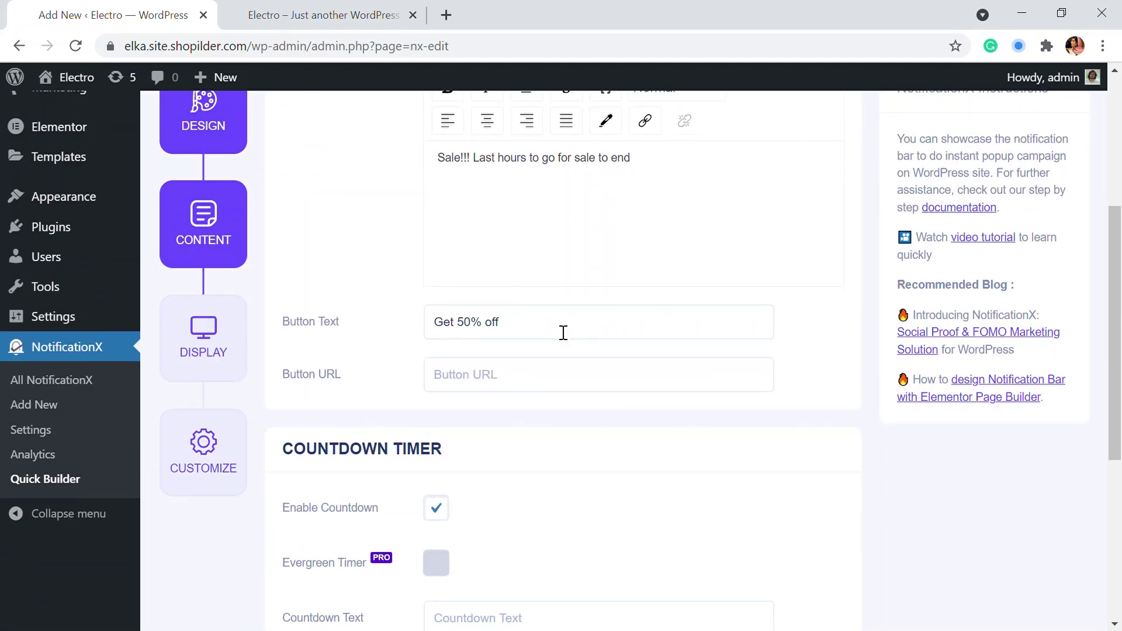
{"action": "scroll", "coordinate": [564, 332], "scroll_direction": "down", "scroll_amount": 3}
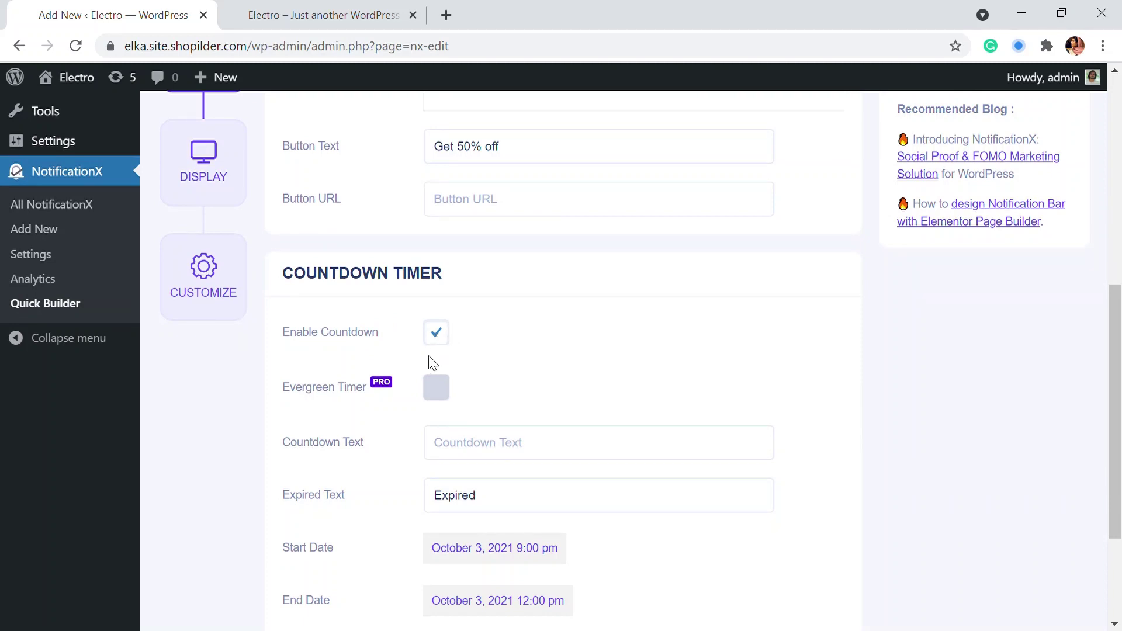
{"action": "scroll", "coordinate": [506, 439], "scroll_direction": "down", "scroll_amount": 2}
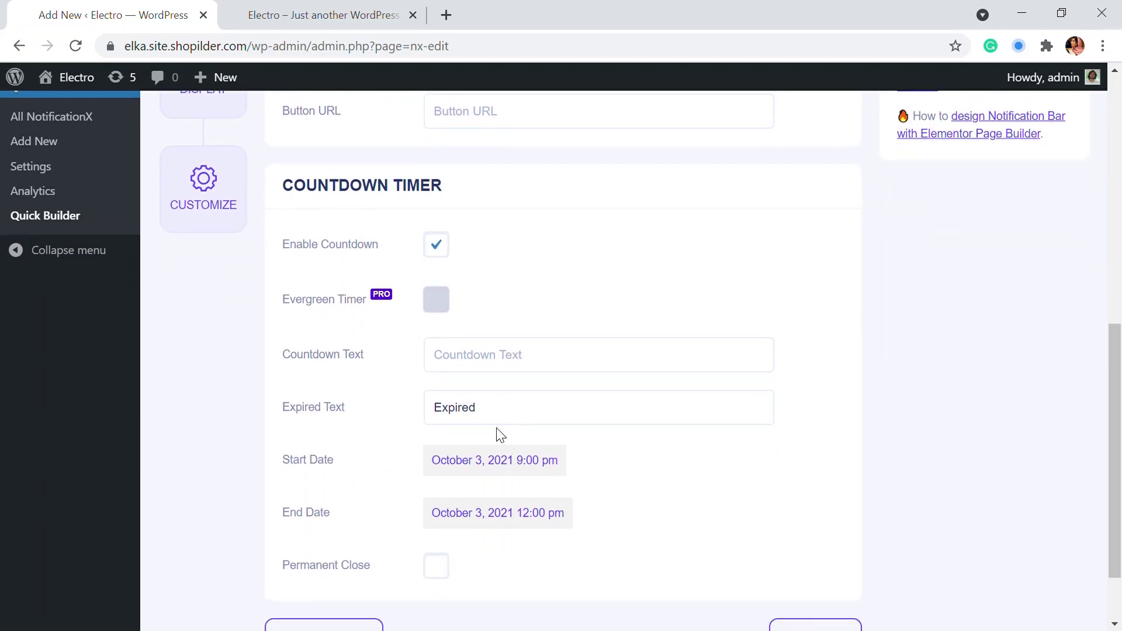
{"action": "left_click", "coordinate": [544, 366]}
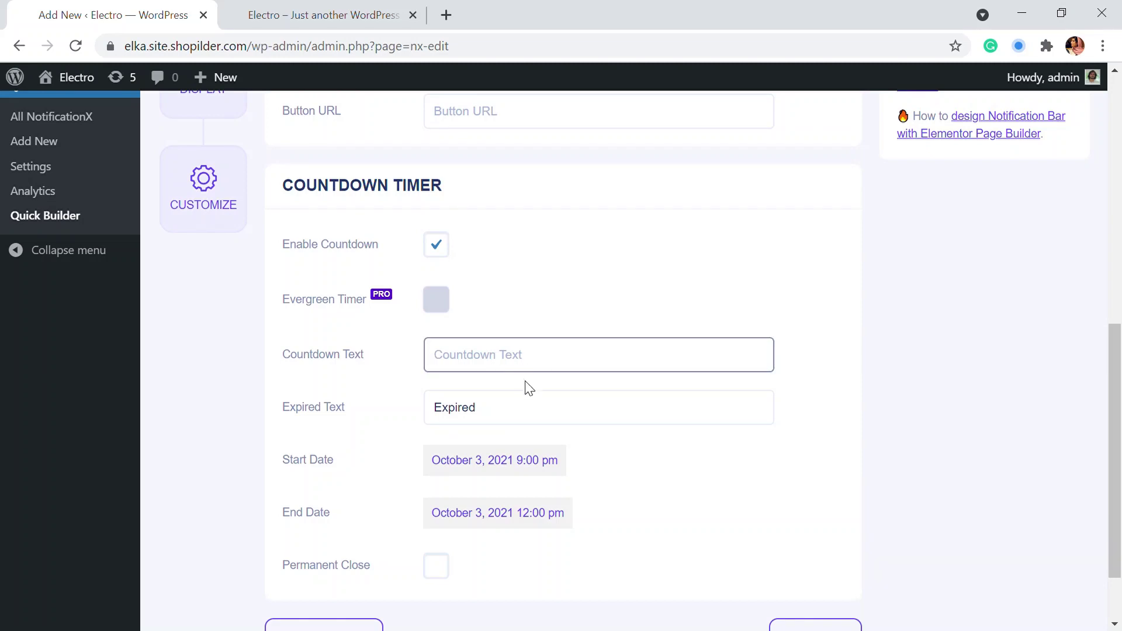
{"action": "scroll", "coordinate": [529, 387], "scroll_direction": "down", "scroll_amount": 2}
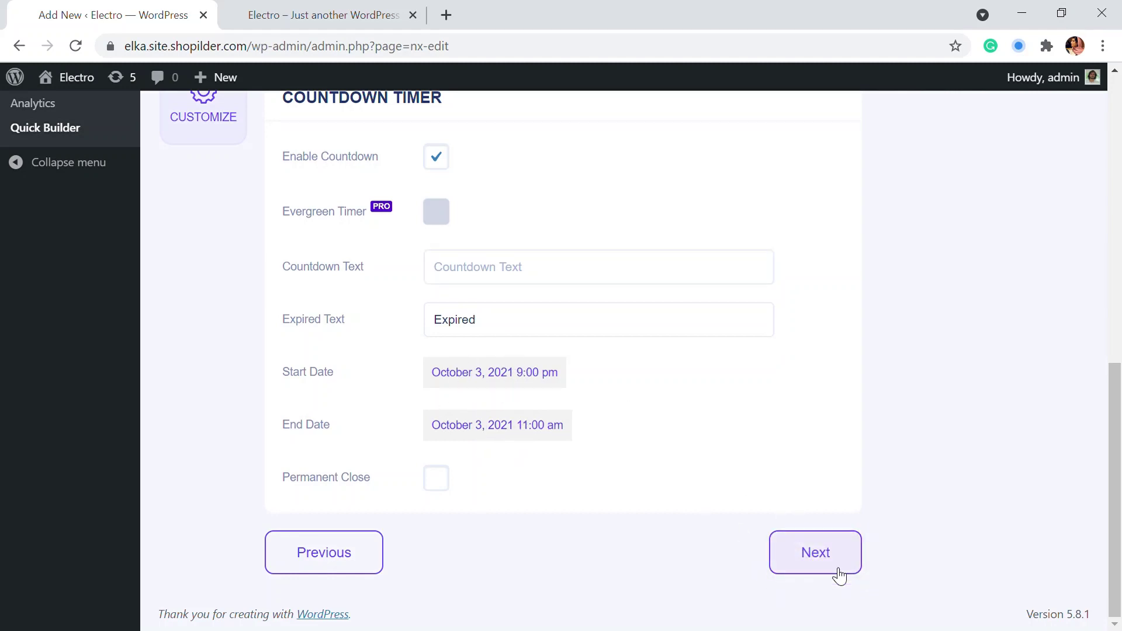
{"action": "left_click", "coordinate": [839, 576]}
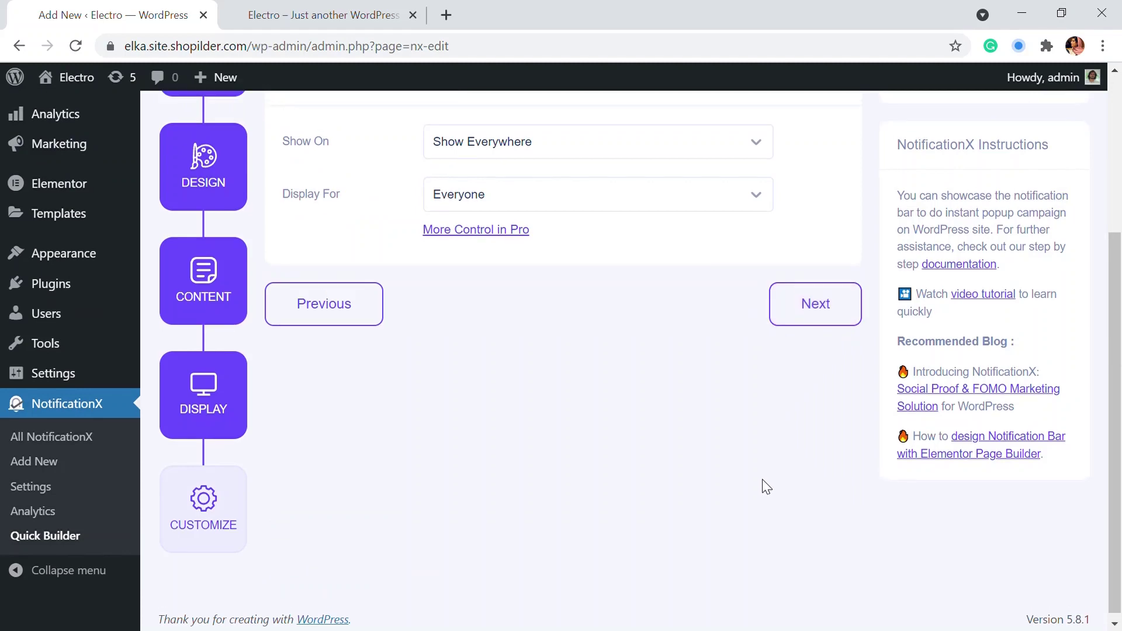
- Go through the bar's Display and Customize settings, keeping the defaults, and publish the notification
{"action": "scroll", "coordinate": [764, 484], "scroll_direction": "up", "scroll_amount": 3}
{"action": "left_click", "coordinate": [806, 480]}
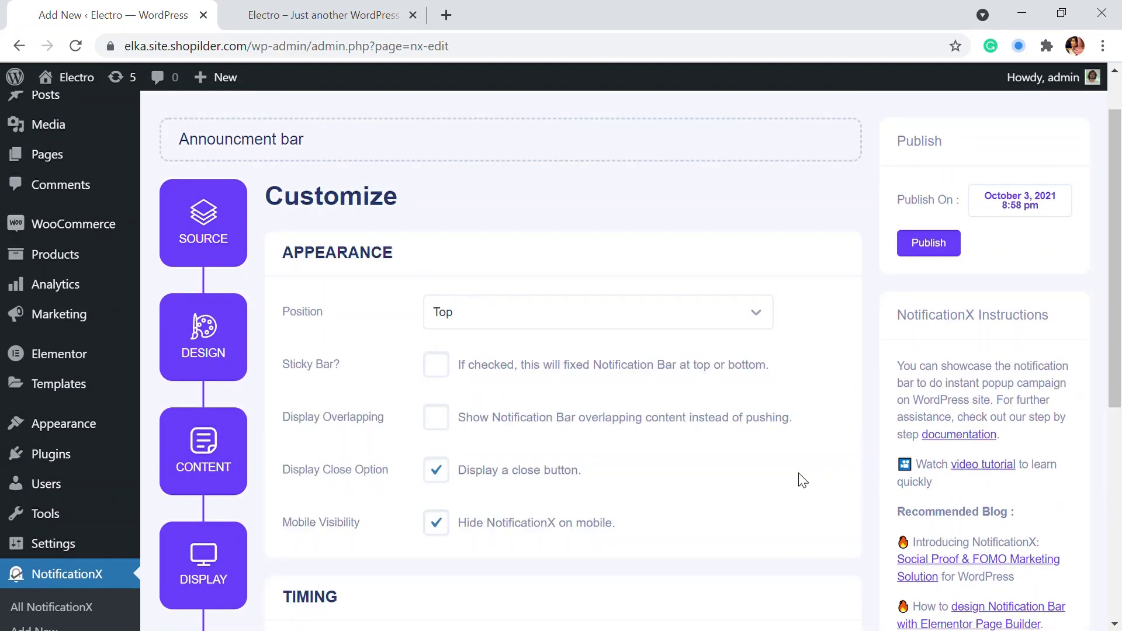
{"action": "scroll", "coordinate": [603, 308], "scroll_direction": "down", "scroll_amount": 1}
{"action": "scroll", "coordinate": [603, 308], "scroll_direction": "down", "scroll_amount": 1}
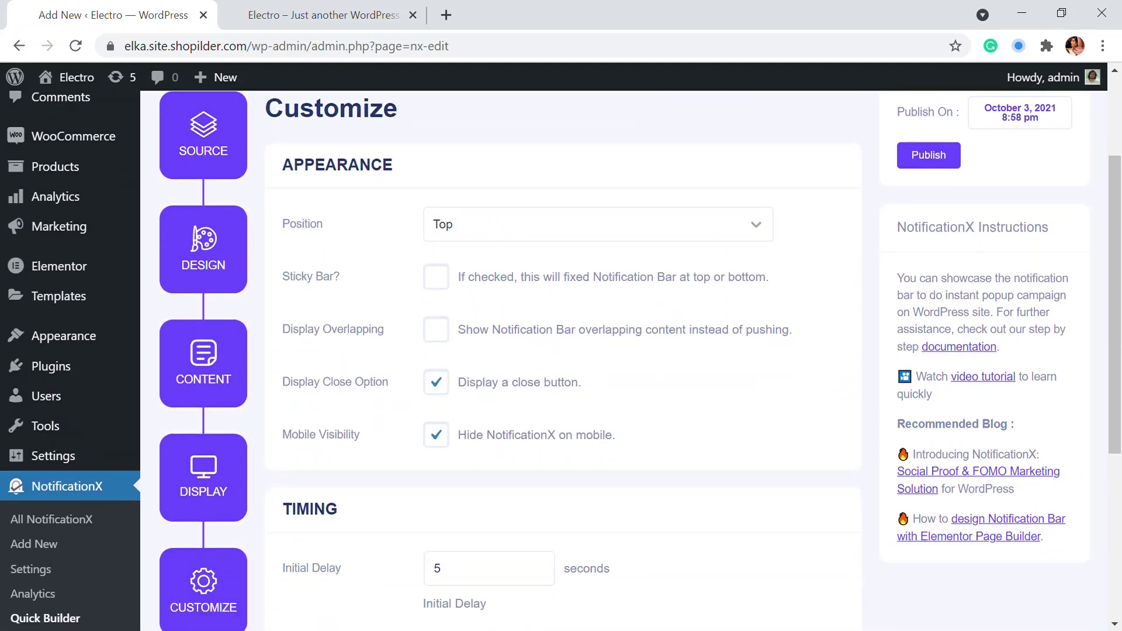
{"action": "scroll", "coordinate": [893, 370], "scroll_direction": "down", "scroll_amount": 1}
{"action": "scroll", "coordinate": [935, 328], "scroll_direction": "up", "scroll_amount": 4}
{"action": "left_click", "coordinate": [923, 309]}
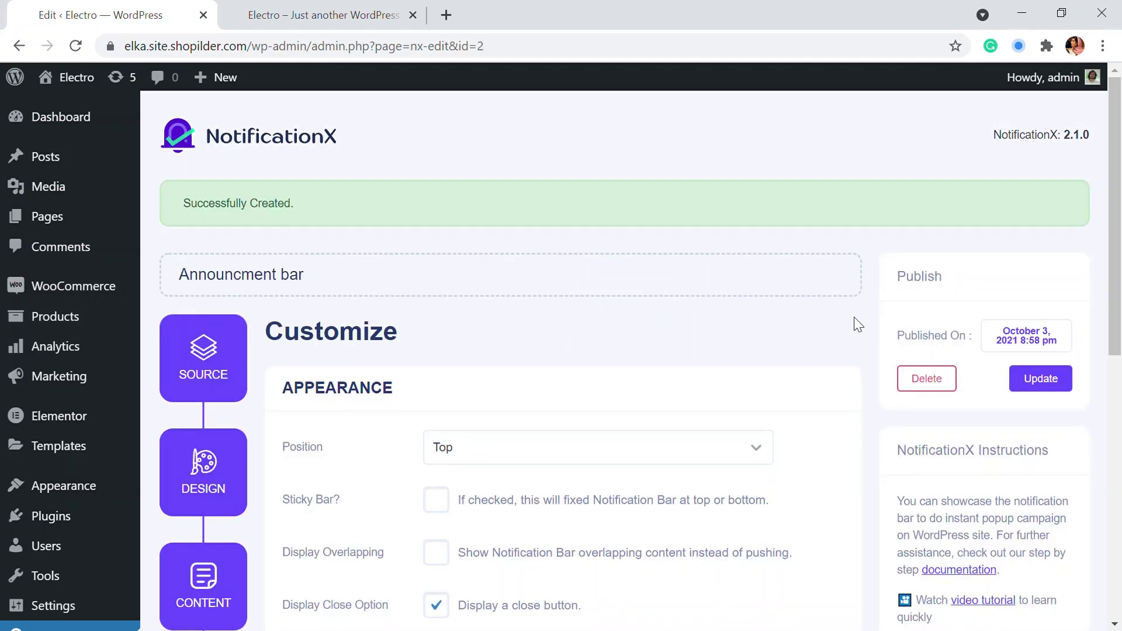
- Reload the live Electro front page and check the countdown announcement bar above the header
{"action": "left_click", "coordinate": [296, 18]}
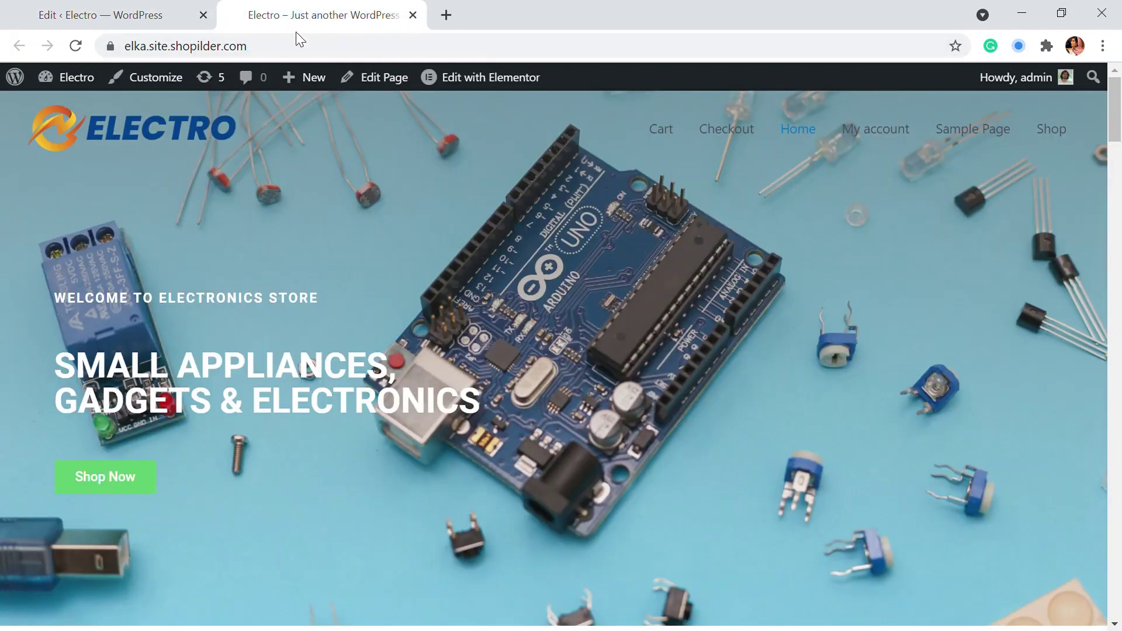
{"action": "left_click", "coordinate": [75, 46]}
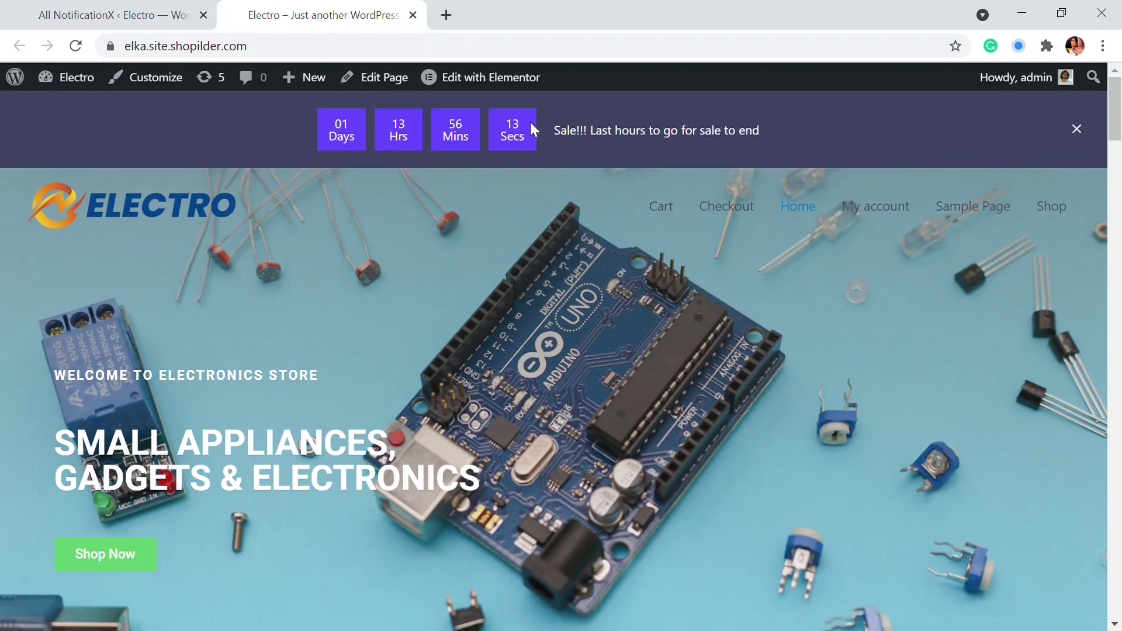
{"action": "scroll", "coordinate": [507, 178], "scroll_direction": "down", "scroll_amount": 1}
{"action": "scroll", "coordinate": [567, 153], "scroll_direction": "up", "scroll_amount": 1}
- Disable the Announcment bar in the NotificationX list and return to the live Electro front page
{"action": "left_click", "coordinate": [164, 22]}
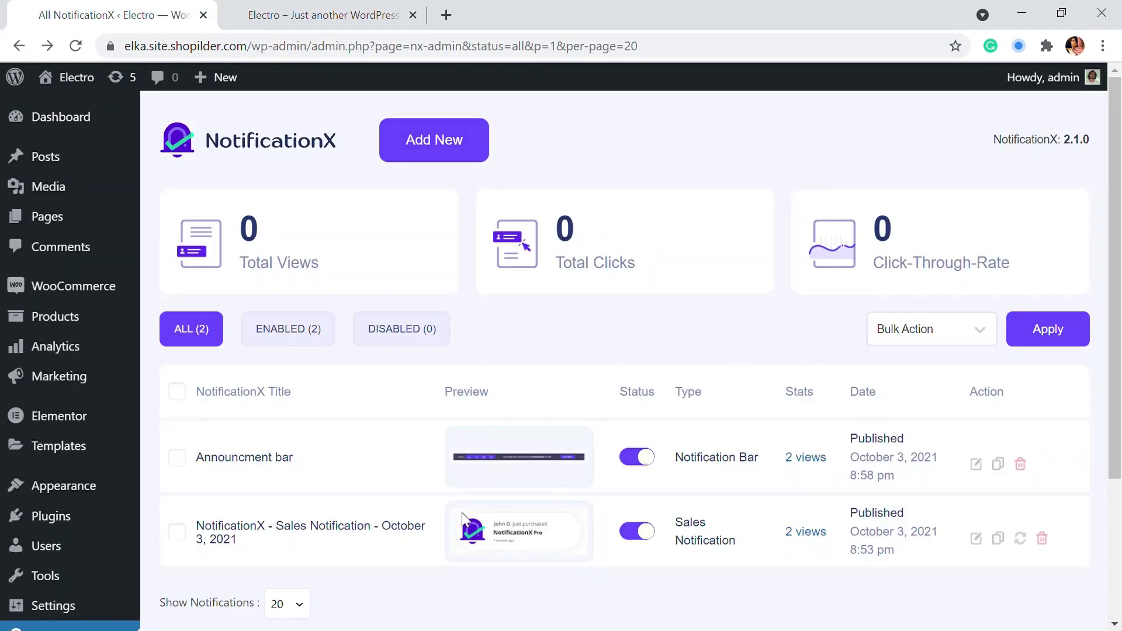
{"action": "left_click", "coordinate": [641, 459]}
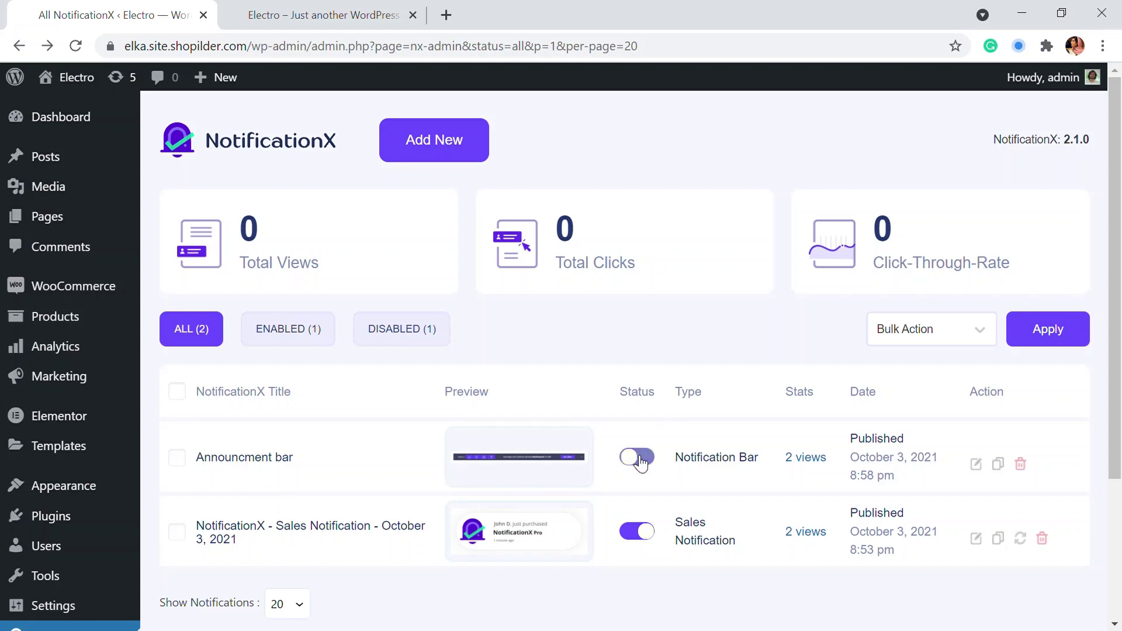
{"action": "left_click", "coordinate": [636, 463]}
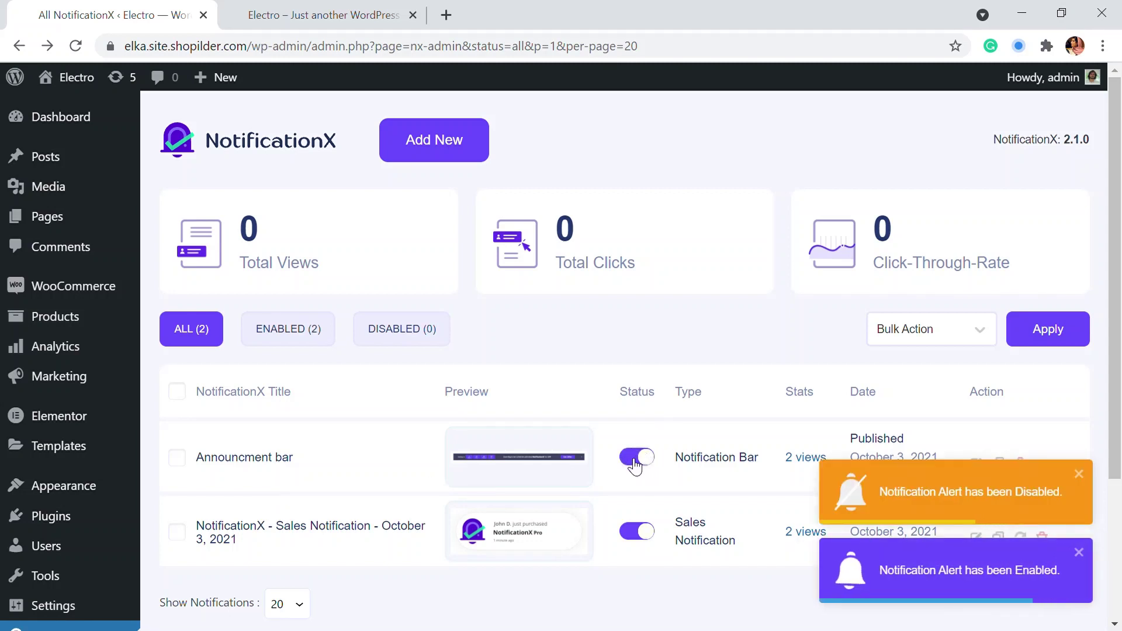
{"action": "left_click", "coordinate": [636, 462]}
{"action": "scroll", "coordinate": [680, 441], "scroll_direction": "down", "scroll_amount": 1}
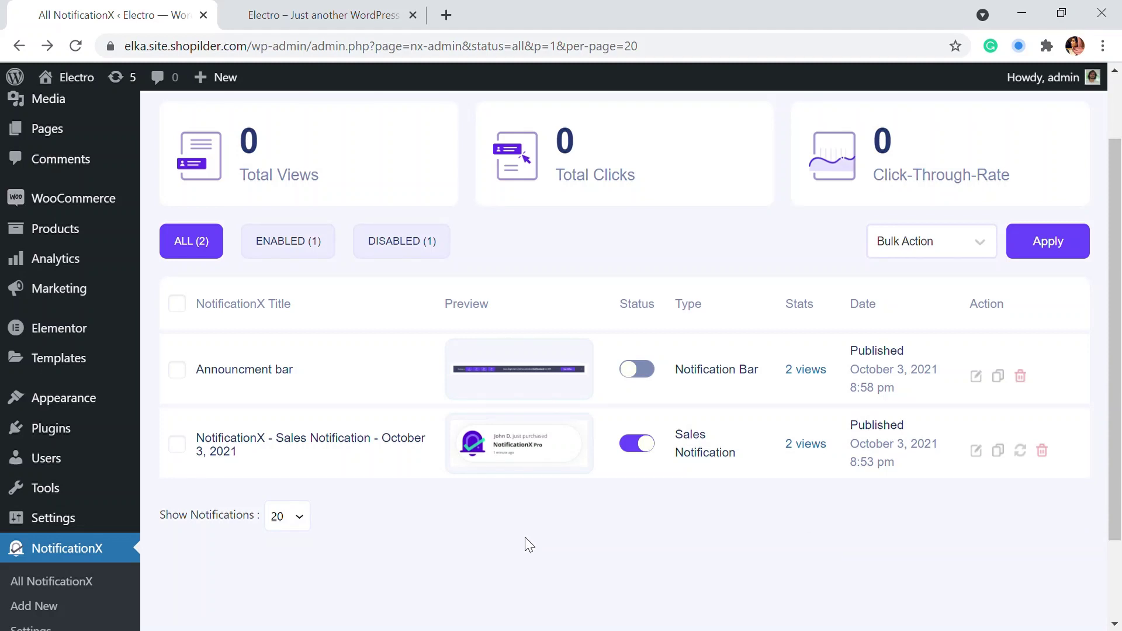
{"action": "scroll", "coordinate": [268, 321], "scroll_direction": "up", "scroll_amount": 1}
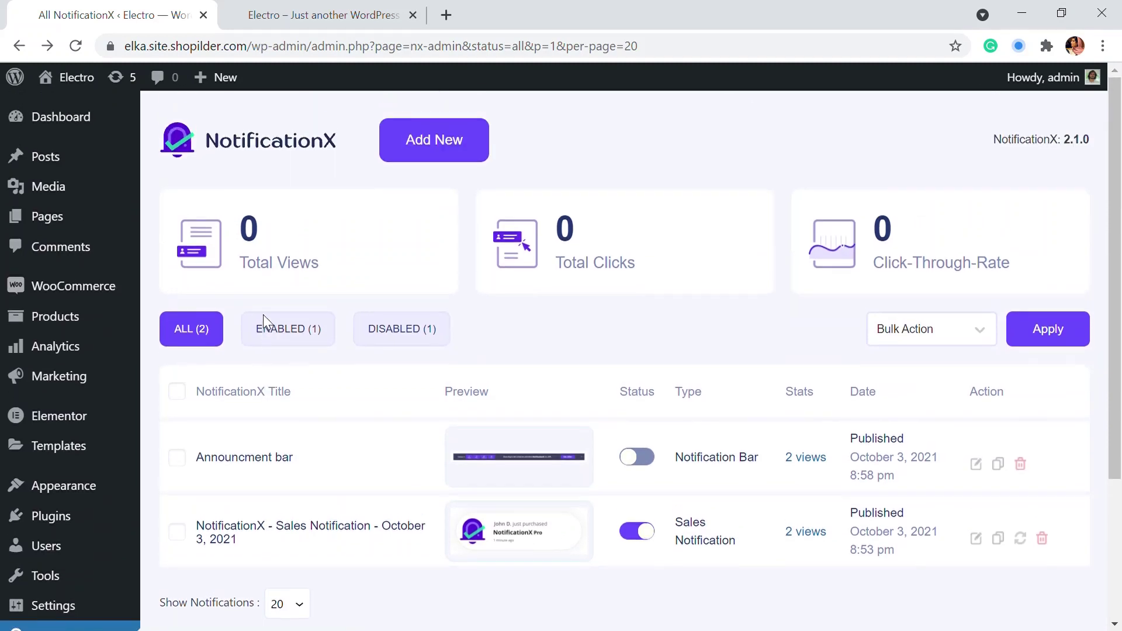
{"action": "key", "text": "ctrl+w"}
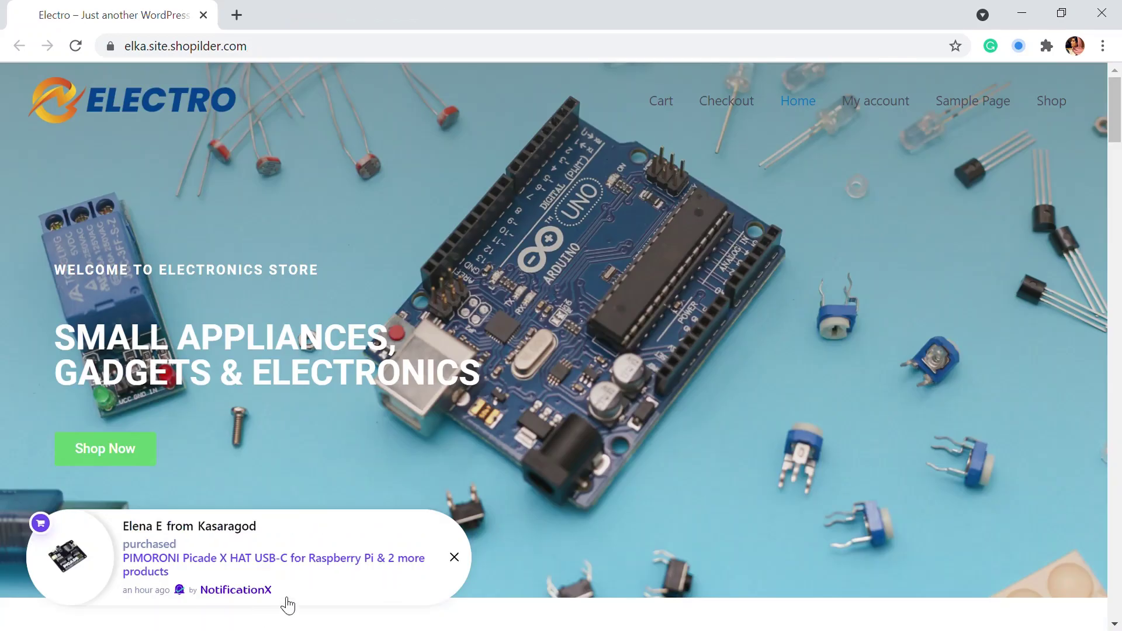